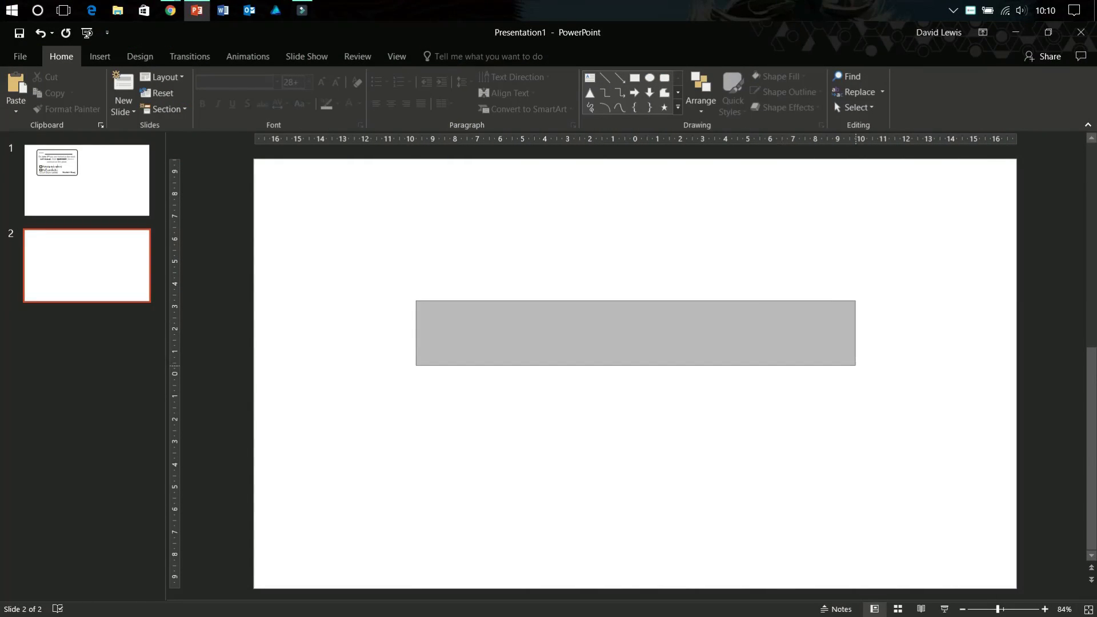
- Draw a long rectangle across slide 2, fill it with custom yellow (235, 220, 29), no outline
mouse_move(436, 298)
mouse_down()
mouse_move(729, 368)
mouse_move(841, 364)
mouse_up()
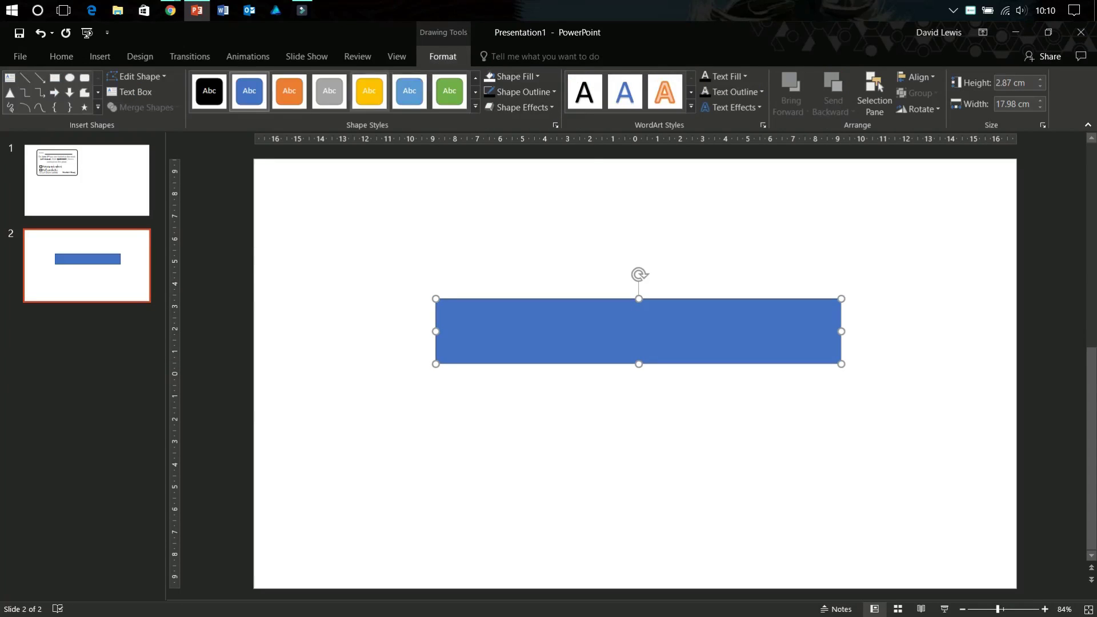
click(514, 76)
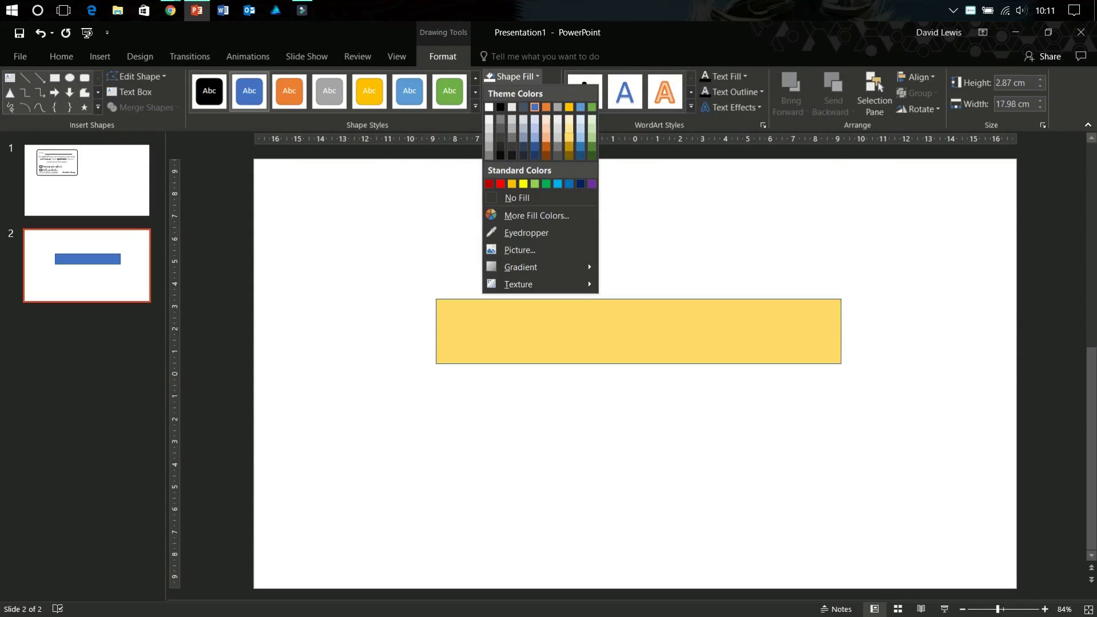
click(537, 215)
click(513, 207)
mouse_move(492, 251)
mouse_down()
mouse_move(480, 265)
mouse_move(474, 254)
mouse_up()
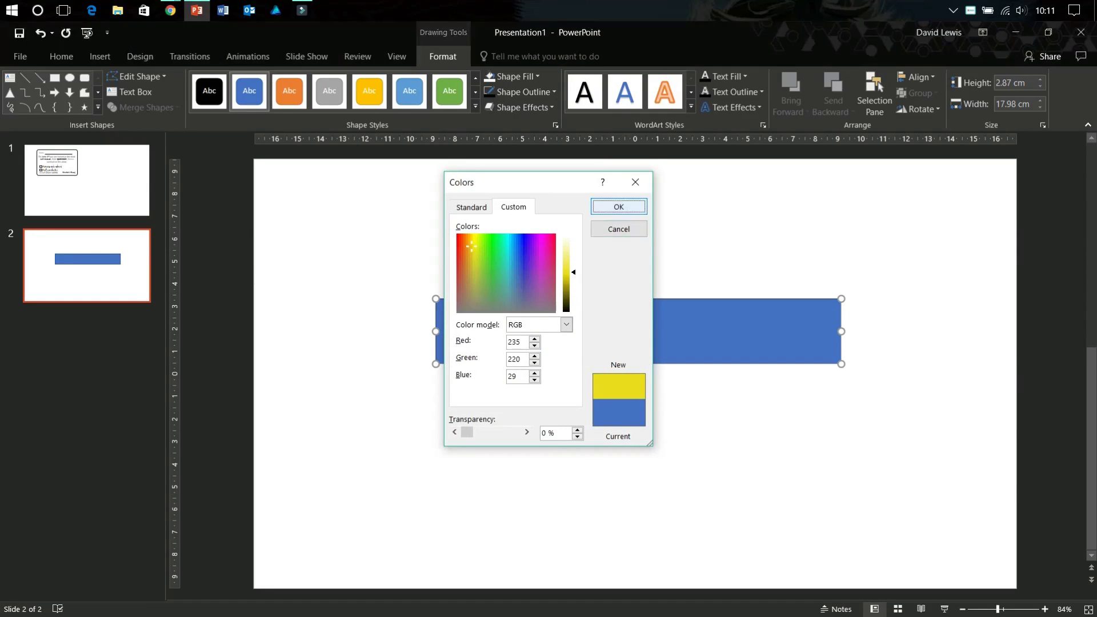
click(618, 207)
click(523, 92)
click(522, 238)
key(Escape)
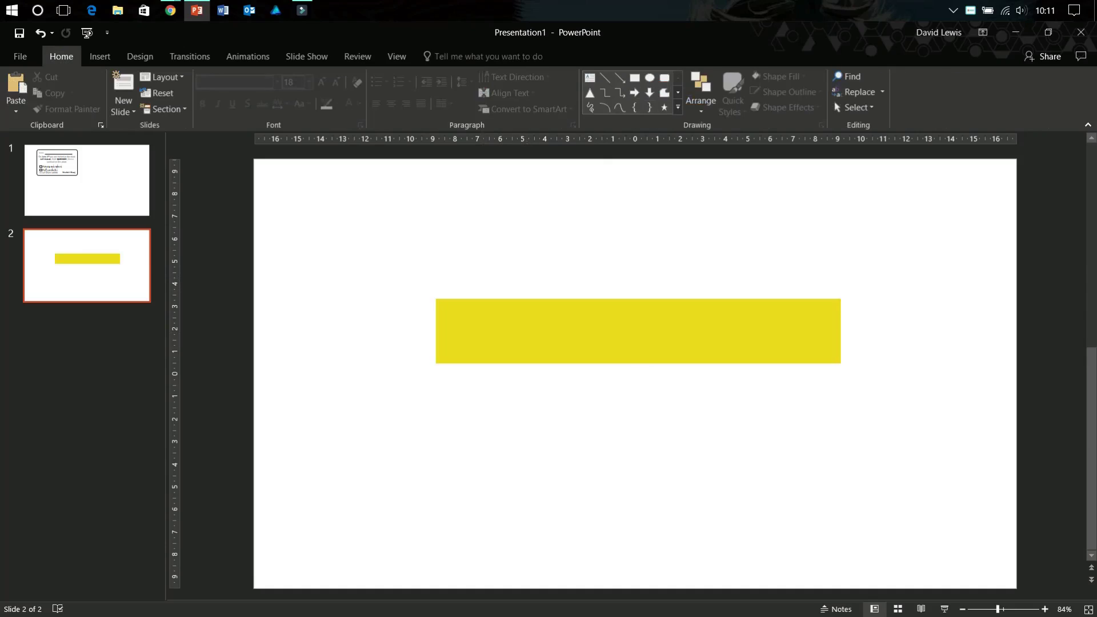
- Draw a sideways triangle at the bar's left end and give it the bar's yellow formatting
drag(494, 199, 566, 262)
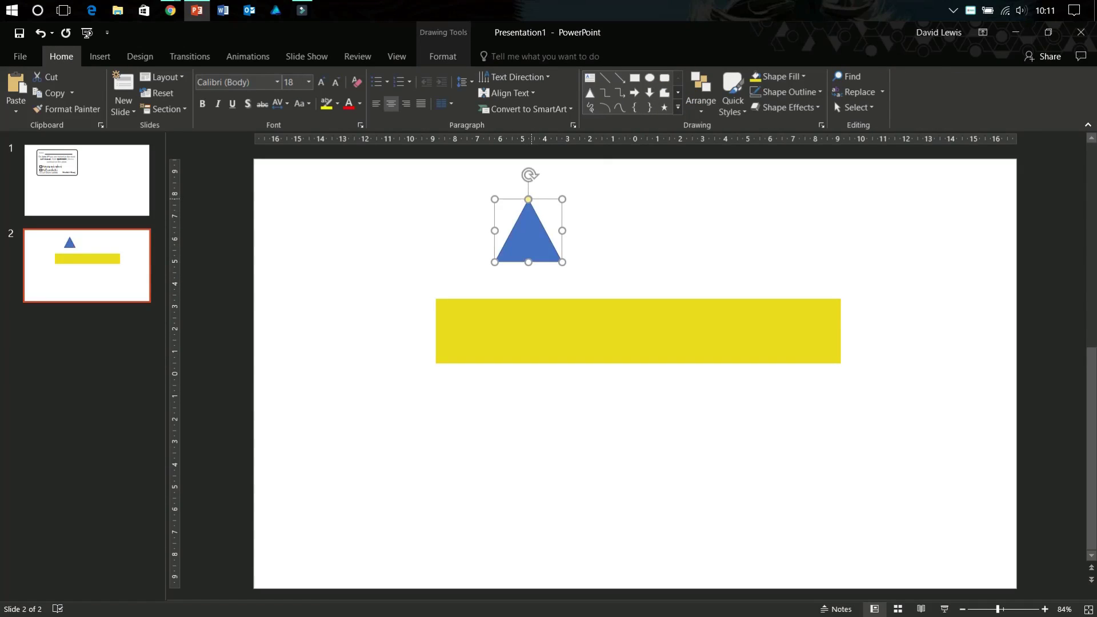
mouse_move(530, 177)
mouse_down()
mouse_move(480, 213)
mouse_move(480, 197)
mouse_up()
mouse_move(531, 229)
mouse_down()
mouse_move(469, 286)
mouse_move(409, 309)
mouse_move(406, 337)
mouse_move(349, 313)
mouse_up()
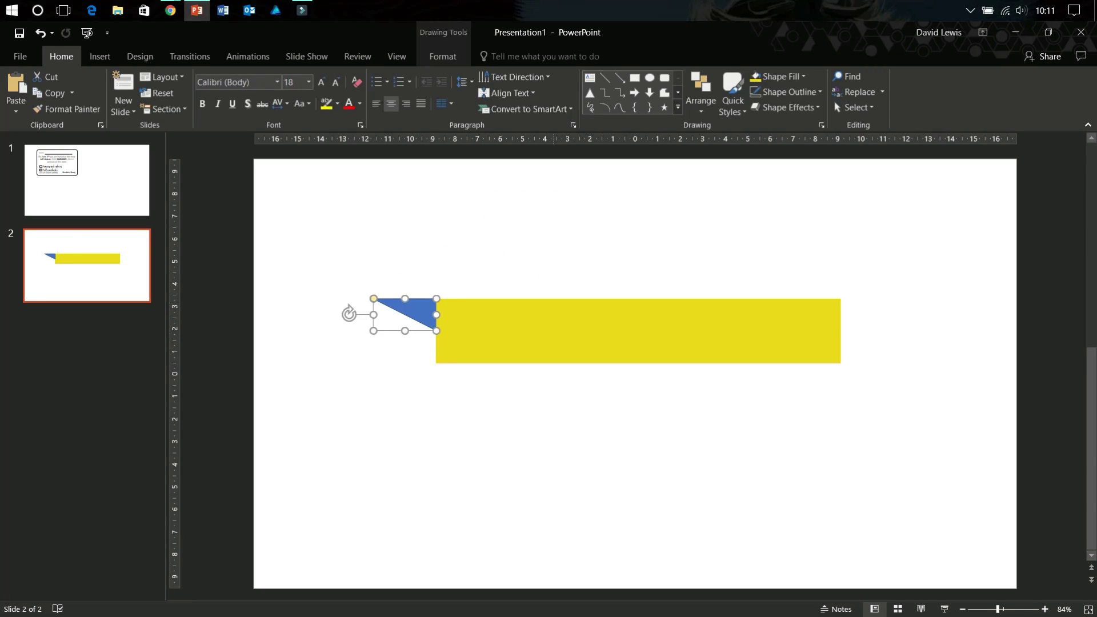
click(554, 331)
click(414, 309)
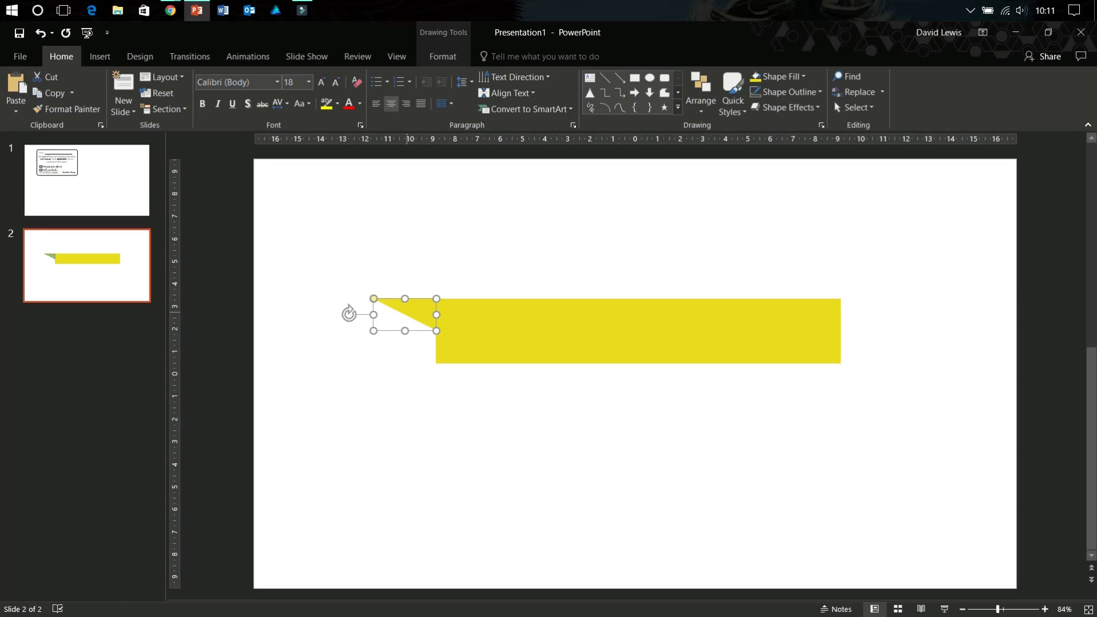
- Copy the triangle, flip the copy horizontally, join the two into a notch and group them
drag(414, 312, 406, 361)
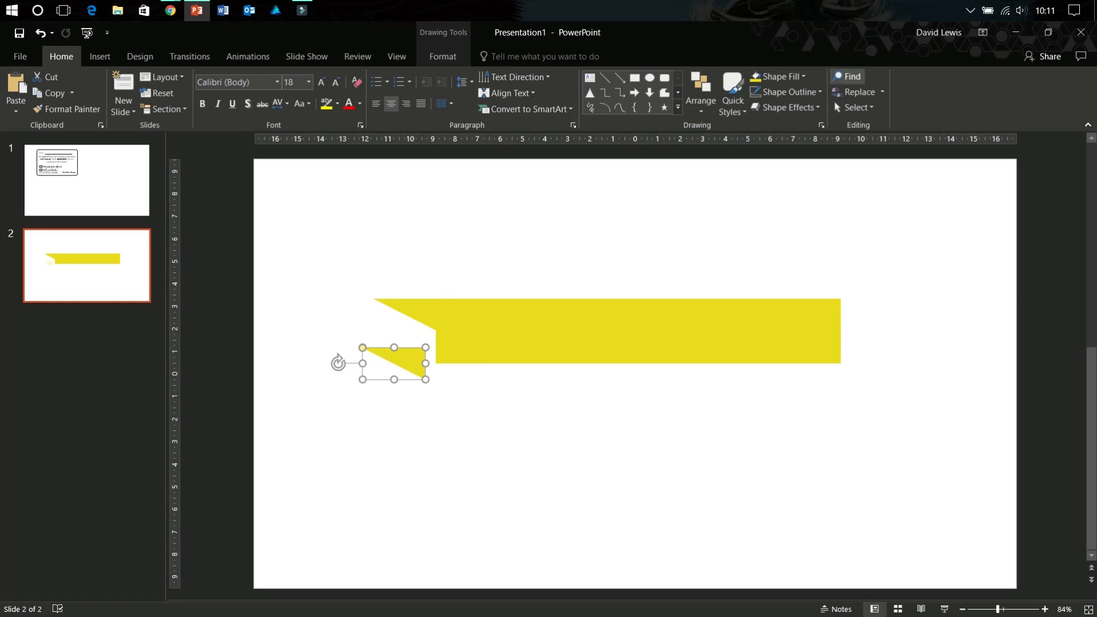
click(785, 107)
click(443, 56)
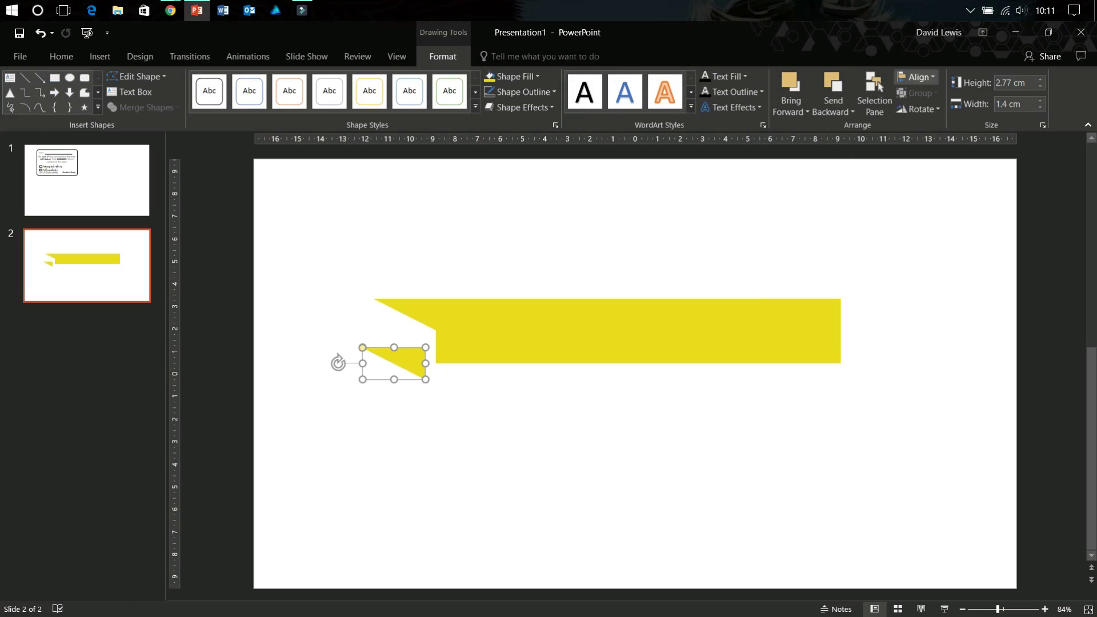
click(917, 109)
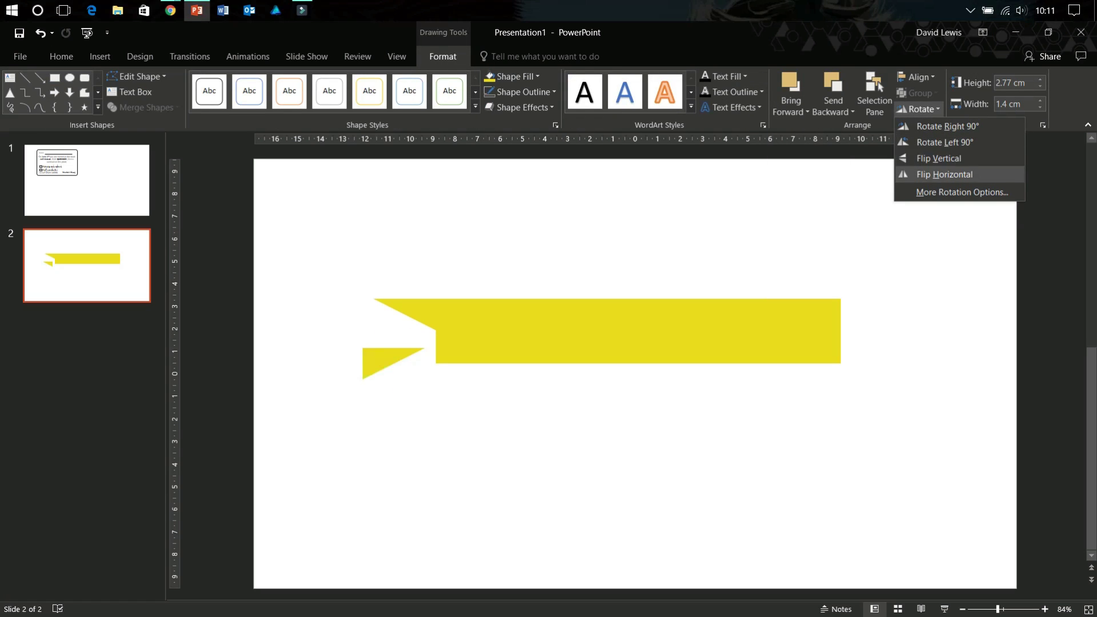
click(944, 174)
drag(407, 370, 419, 353)
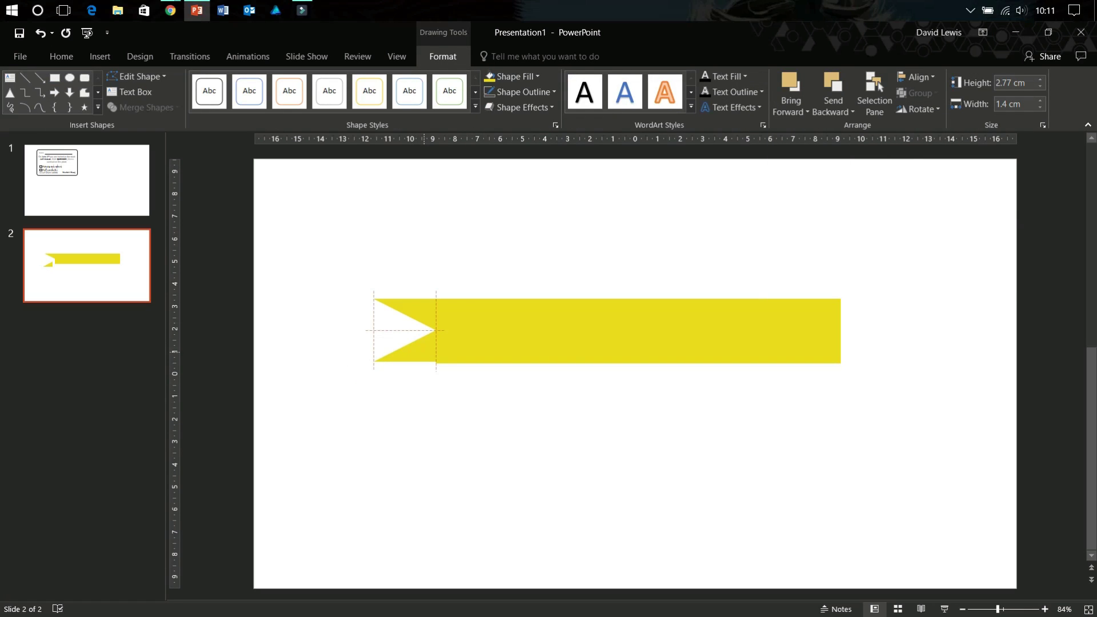
mouse_move(337, 285)
mouse_down()
mouse_move(422, 371)
mouse_move(375, 320)
mouse_up()
right_click(421, 349)
click(561, 433)
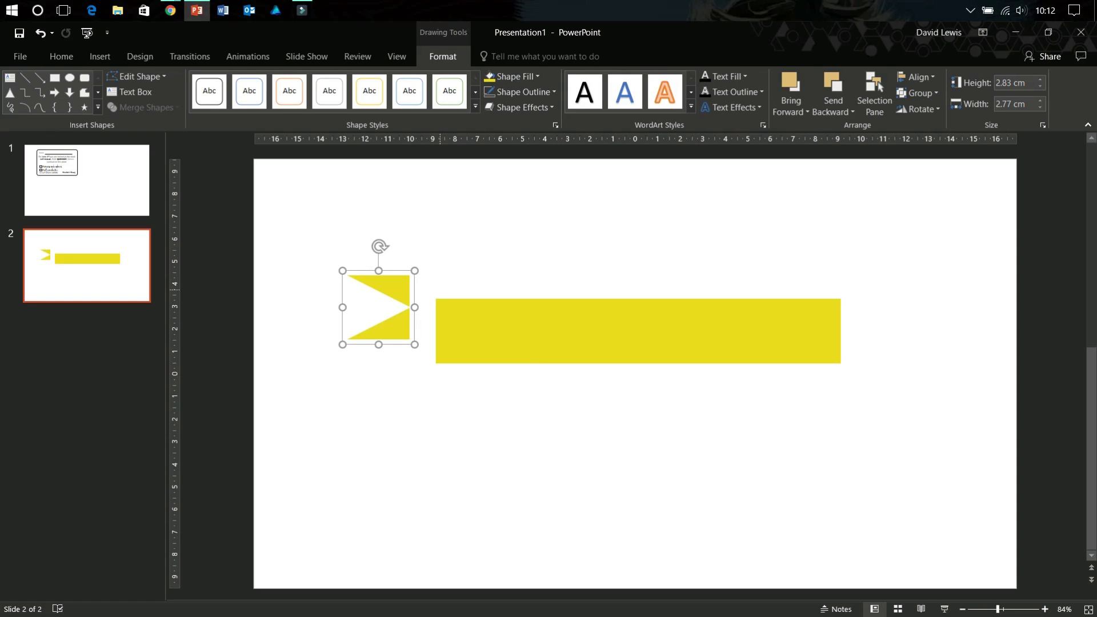
- Copy and paste the notched tail, turn it to face right, and place it past the bar's right end
right_click(392, 289)
click(431, 314)
right_click(504, 252)
click(512, 279)
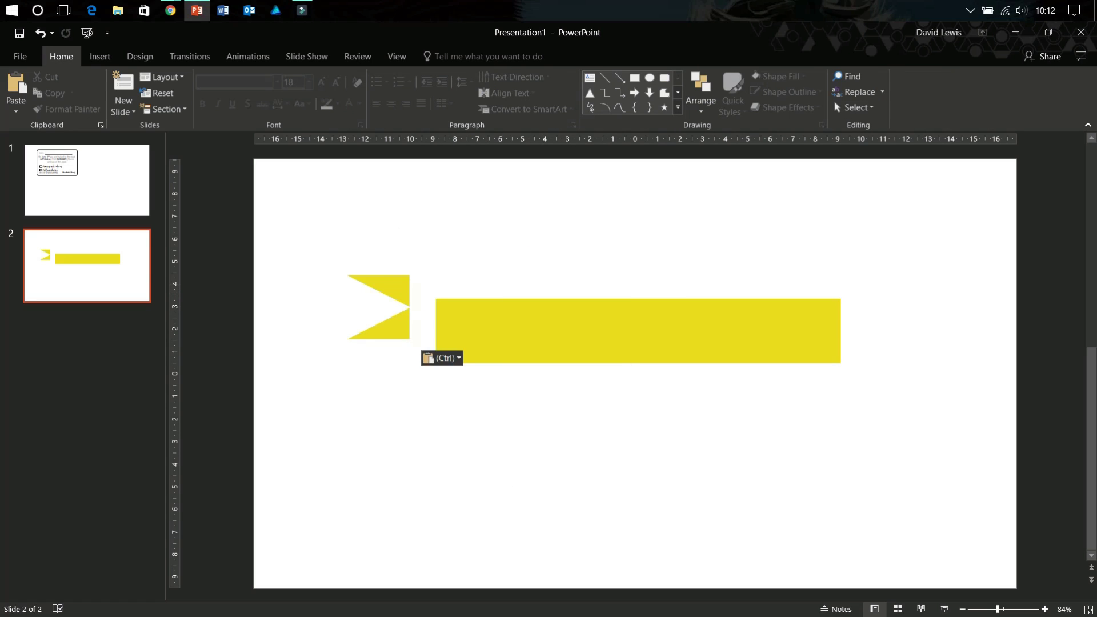
drag(388, 315, 673, 257)
drag(668, 196, 668, 318)
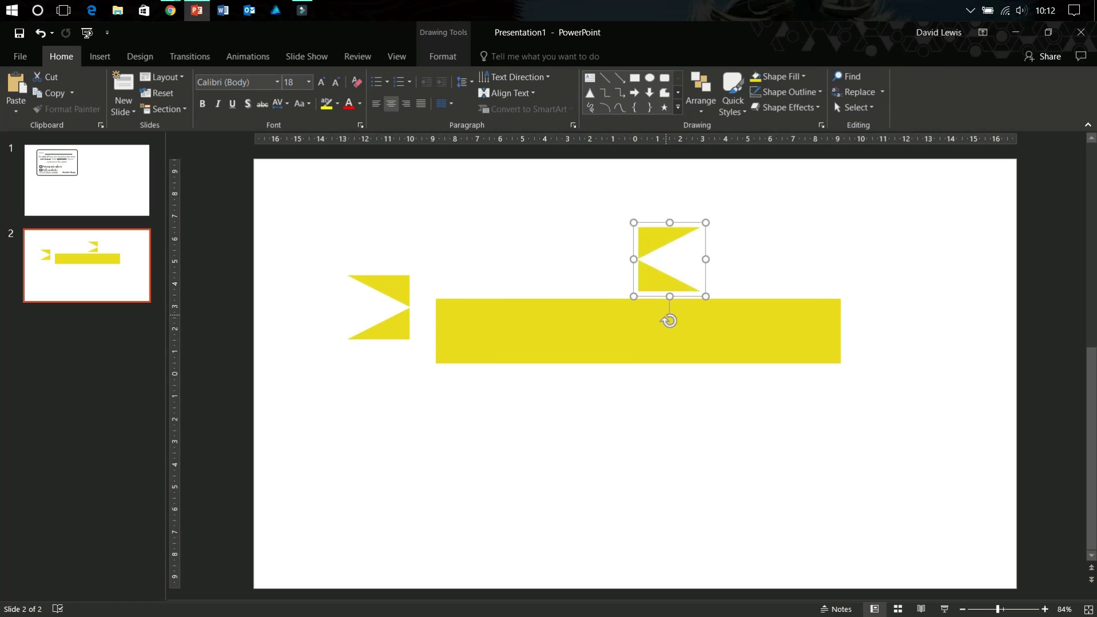
mouse_move(673, 257)
mouse_down()
mouse_move(883, 303)
mouse_move(898, 293)
mouse_move(898, 309)
mouse_up()
click(885, 369)
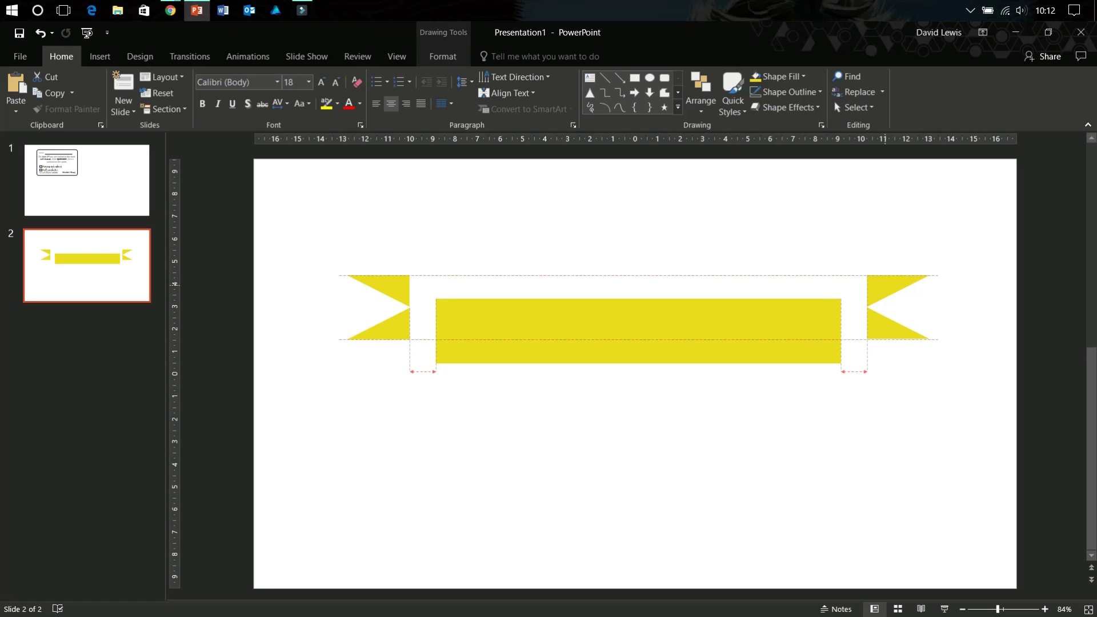
key(Escape)
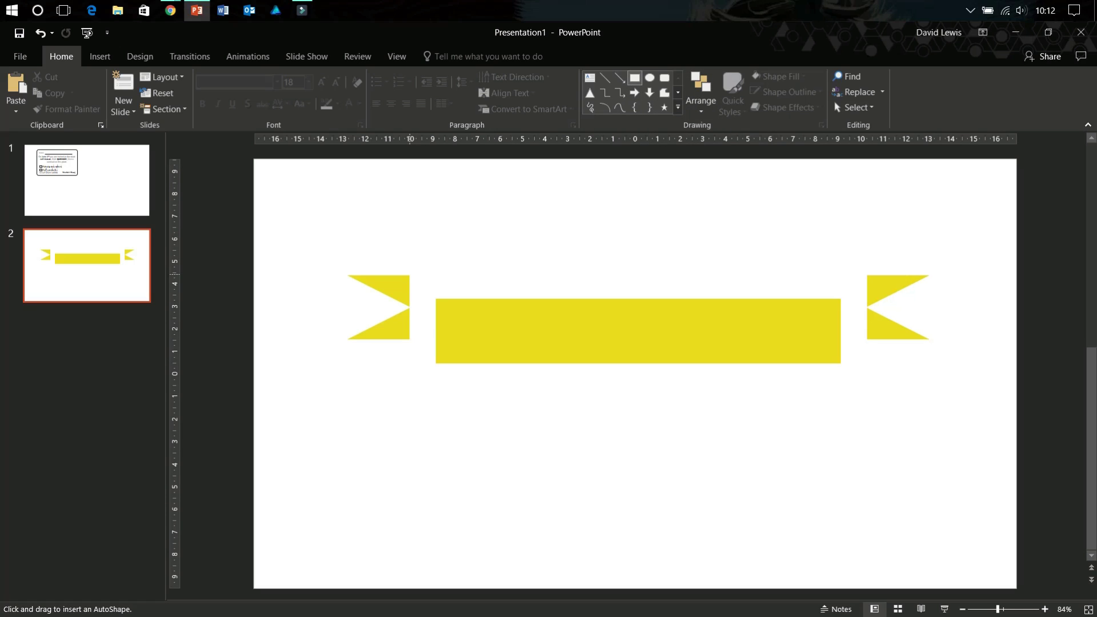
- Draw a 2.83 × 2.08 cm square between the left tail and the bar, filled with the banner yellow
mouse_move(409, 275)
mouse_down()
mouse_move(436, 339)
mouse_move(457, 339)
mouse_up()
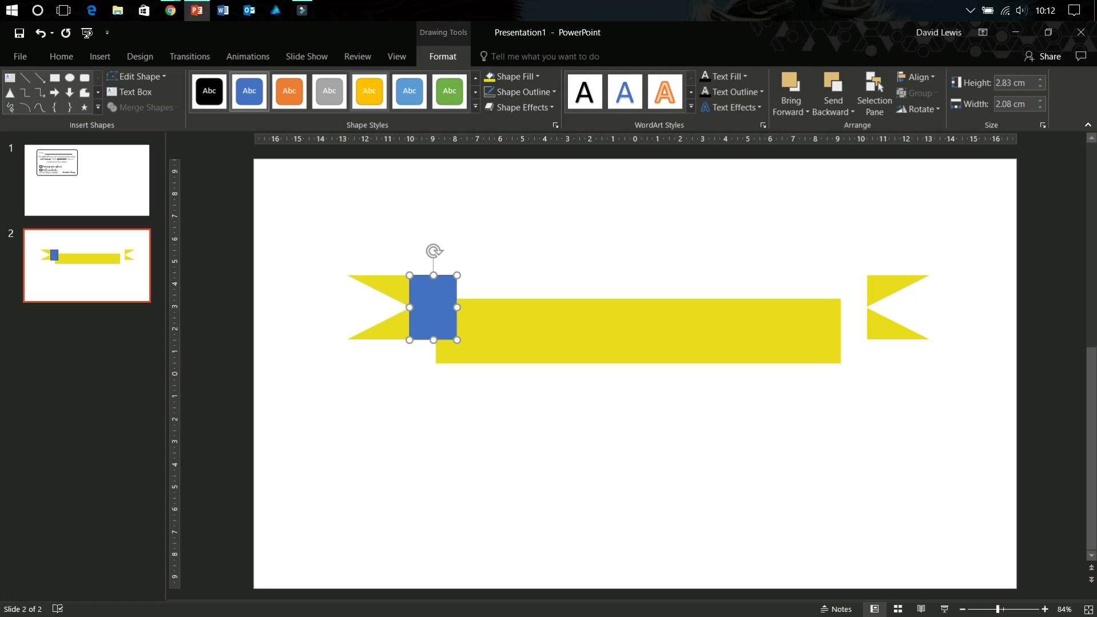
click(513, 76)
click(498, 209)
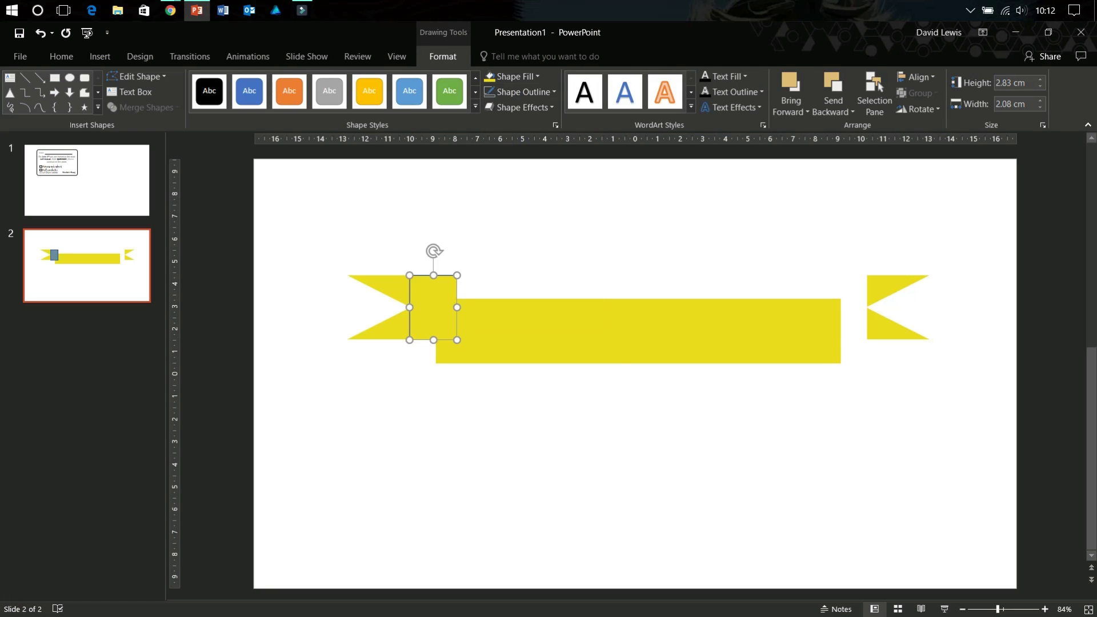
key(Escape)
- Check the long bar's outline setting, then reselect the small square
click(638, 331)
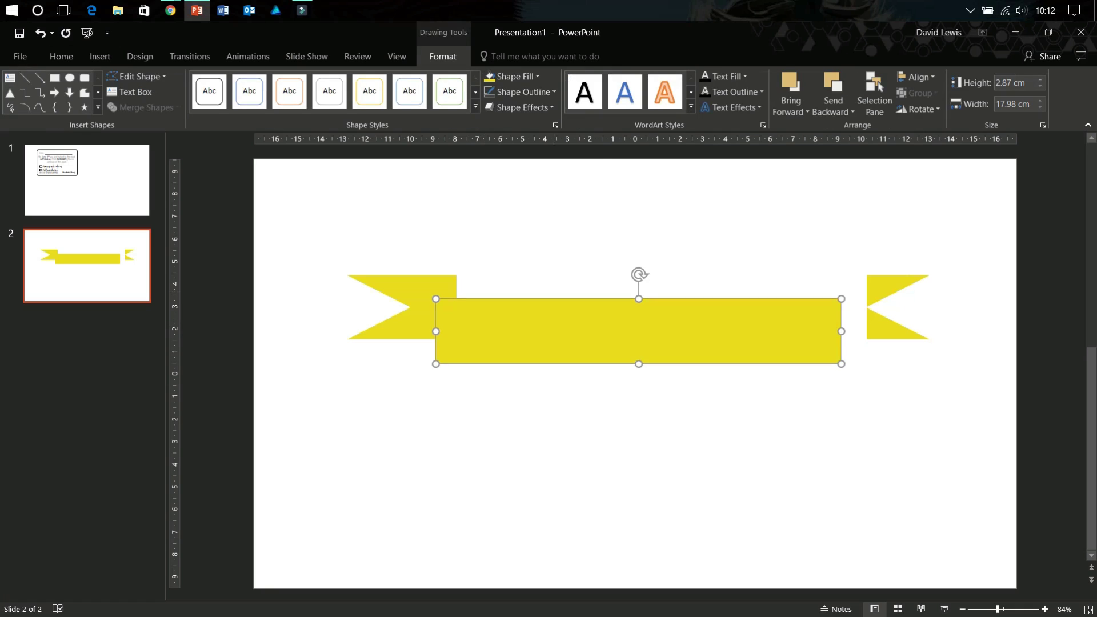
click(519, 92)
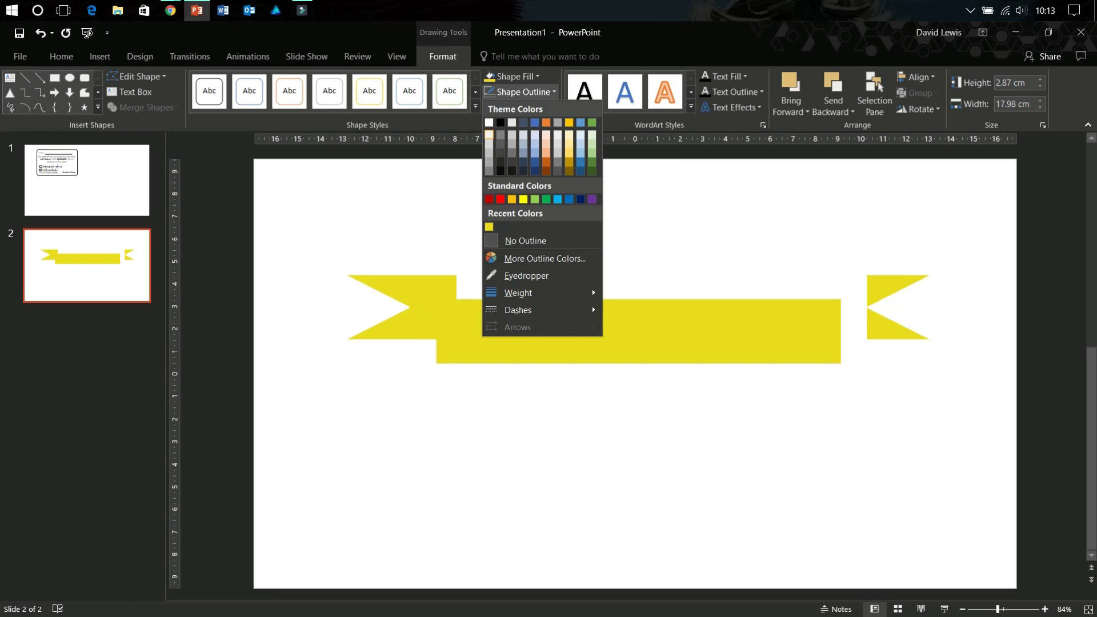
key(Escape)
click(434, 309)
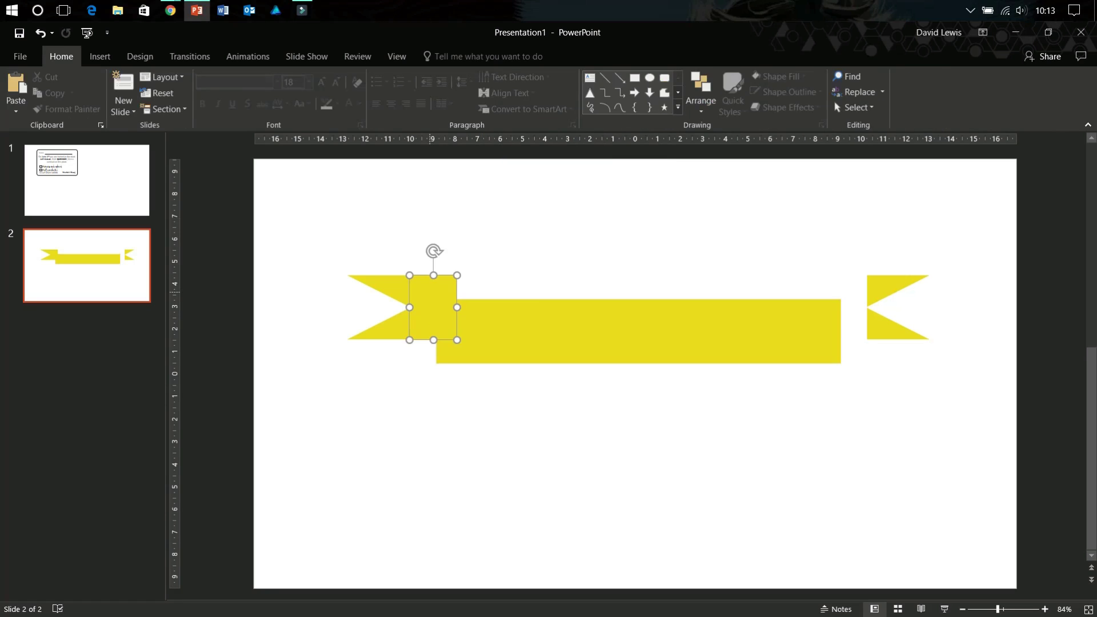
- Group the left tail with the square, paste a duplicate, and move it above the bar
shift+click(377, 285)
right_click(427, 298)
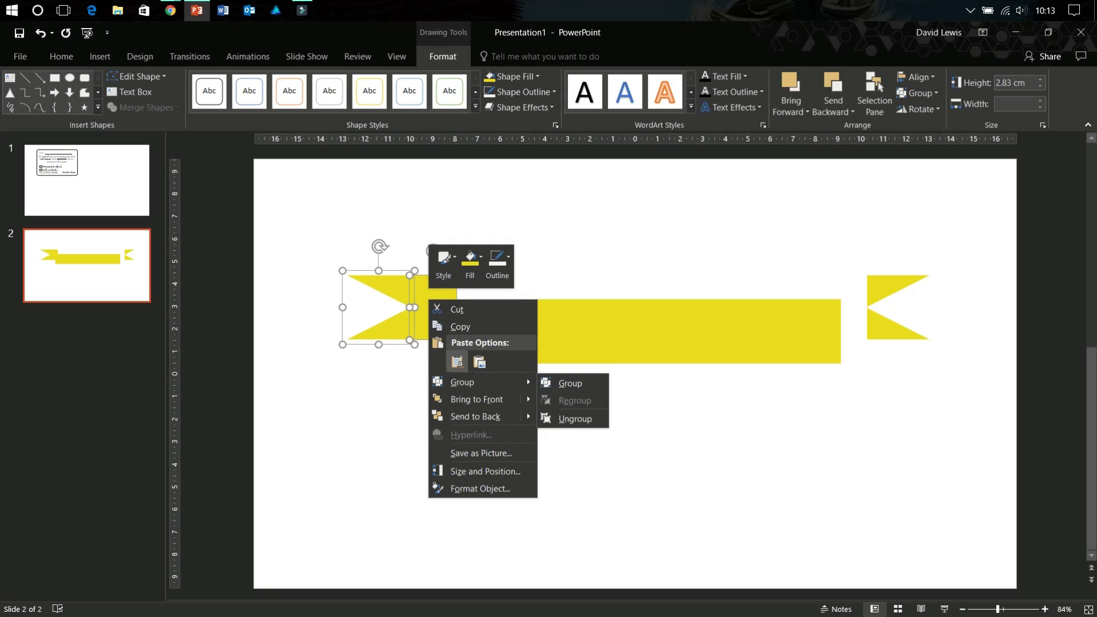
click(565, 382)
right_click(447, 309)
click(479, 336)
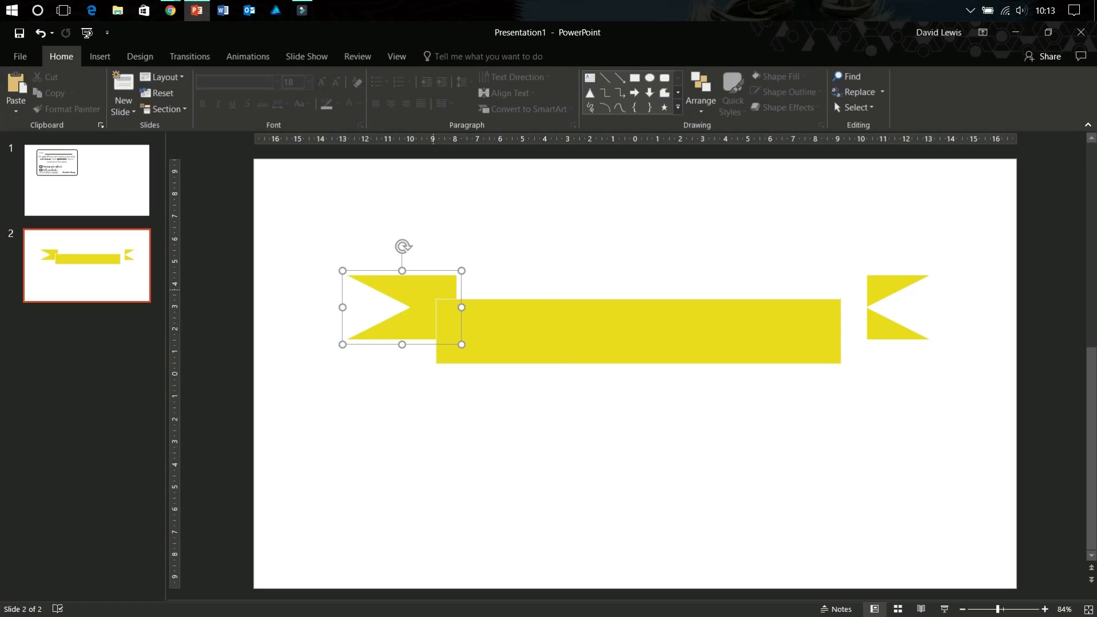
key(ctrl+v)
drag(412, 317, 569, 246)
- Delete the stray flag piece at the right
click(897, 309)
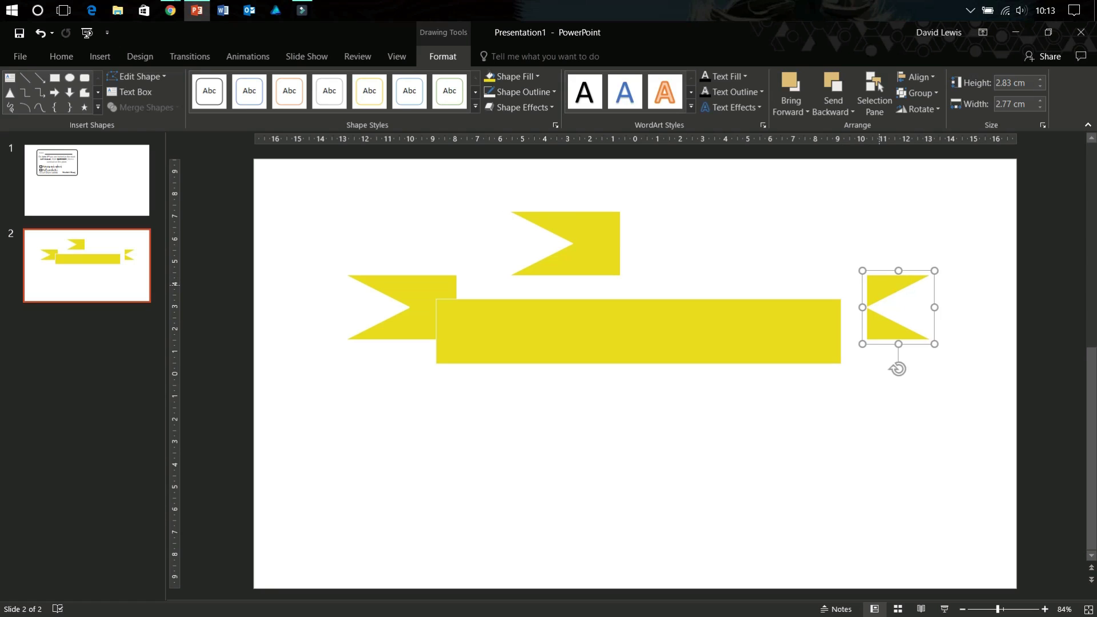
right_click(880, 286)
click(911, 312)
key(Delete)
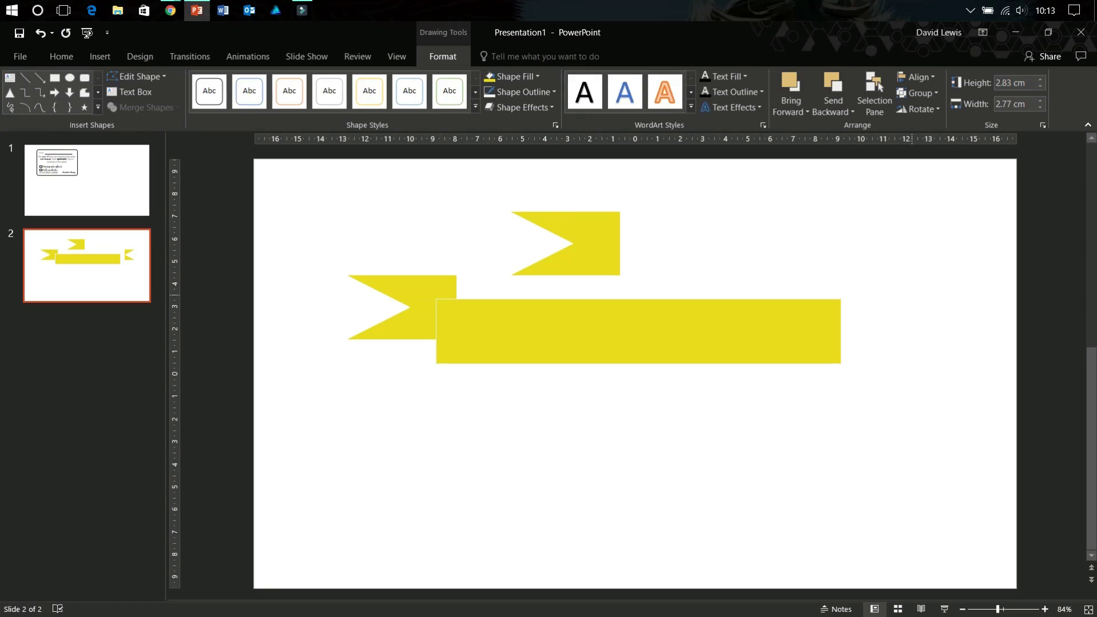
- Flip the tail copy horizontally and align it at the bar's right end, level with the left tail
drag(568, 246, 828, 260)
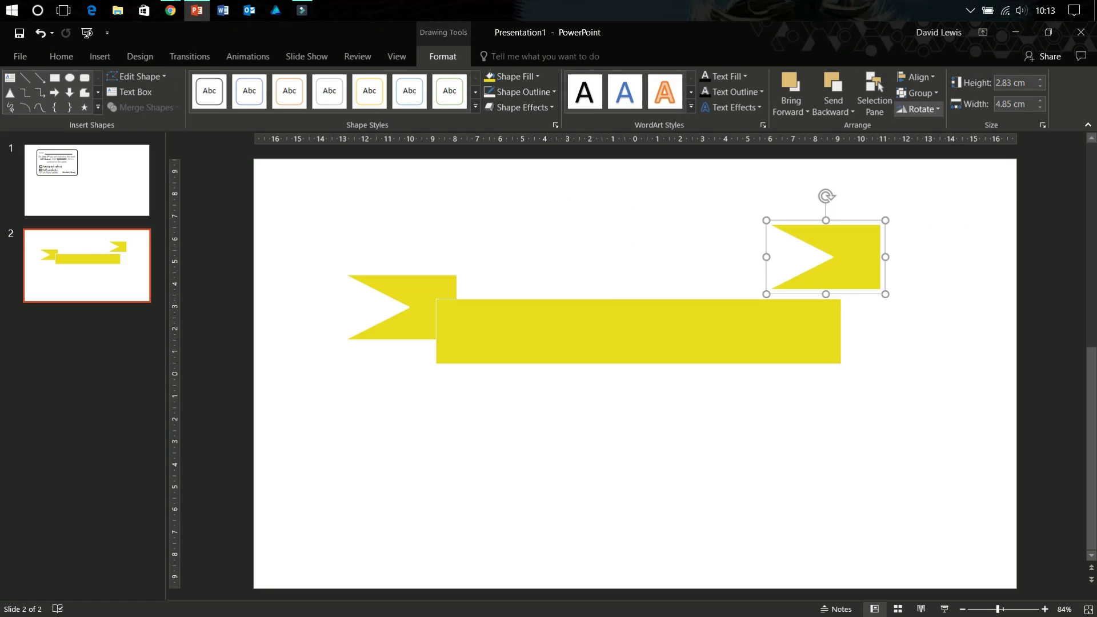
click(917, 109)
click(944, 174)
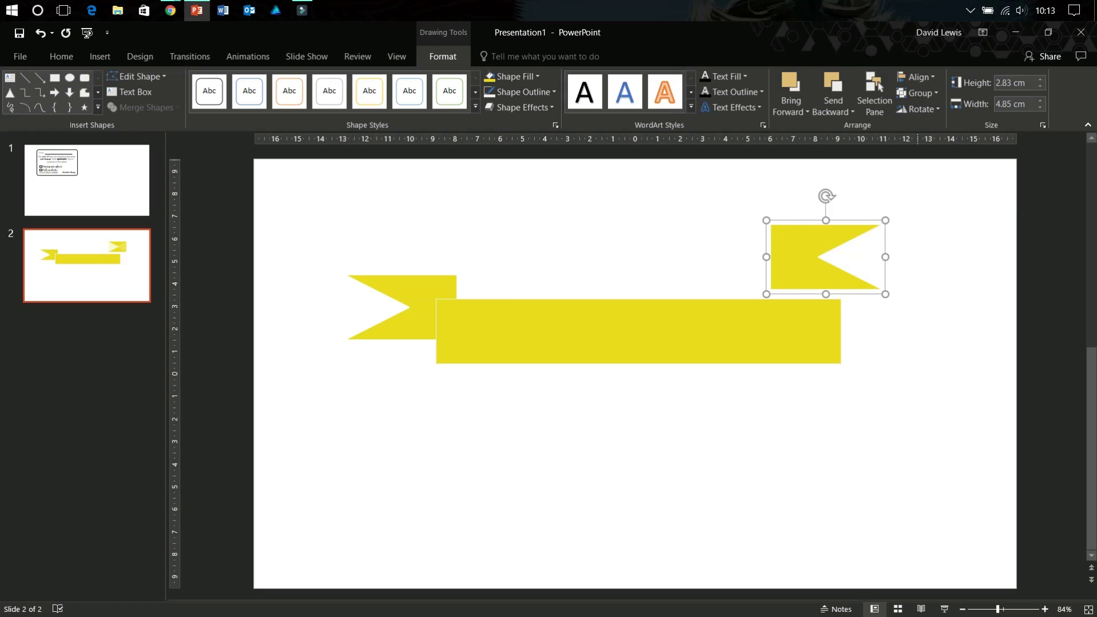
right_click(791, 286)
drag(792, 286, 842, 336)
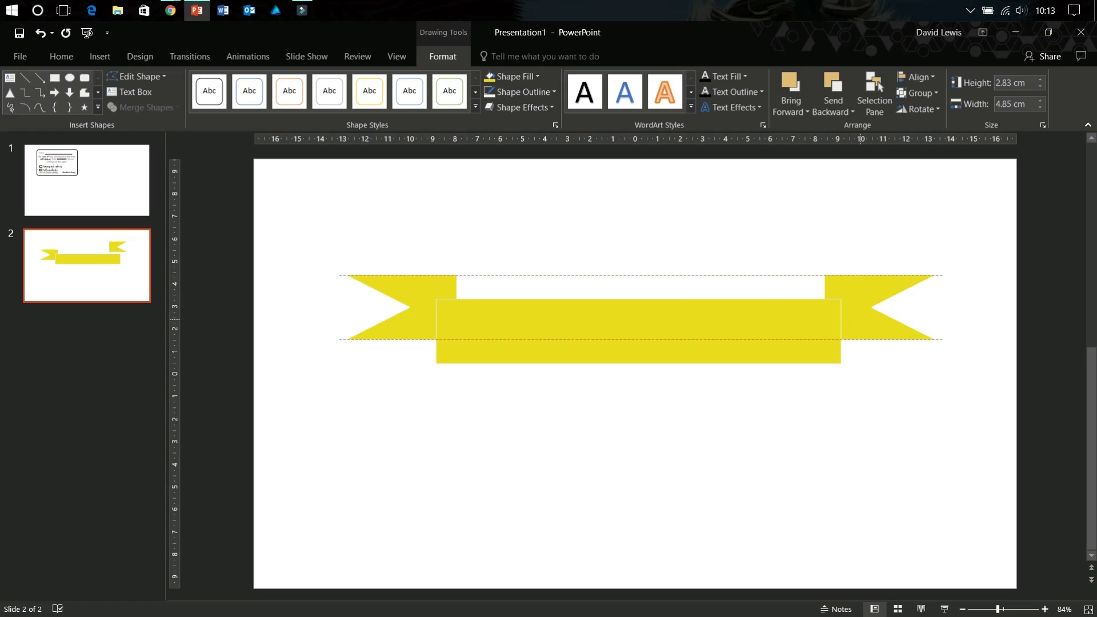
key(Escape)
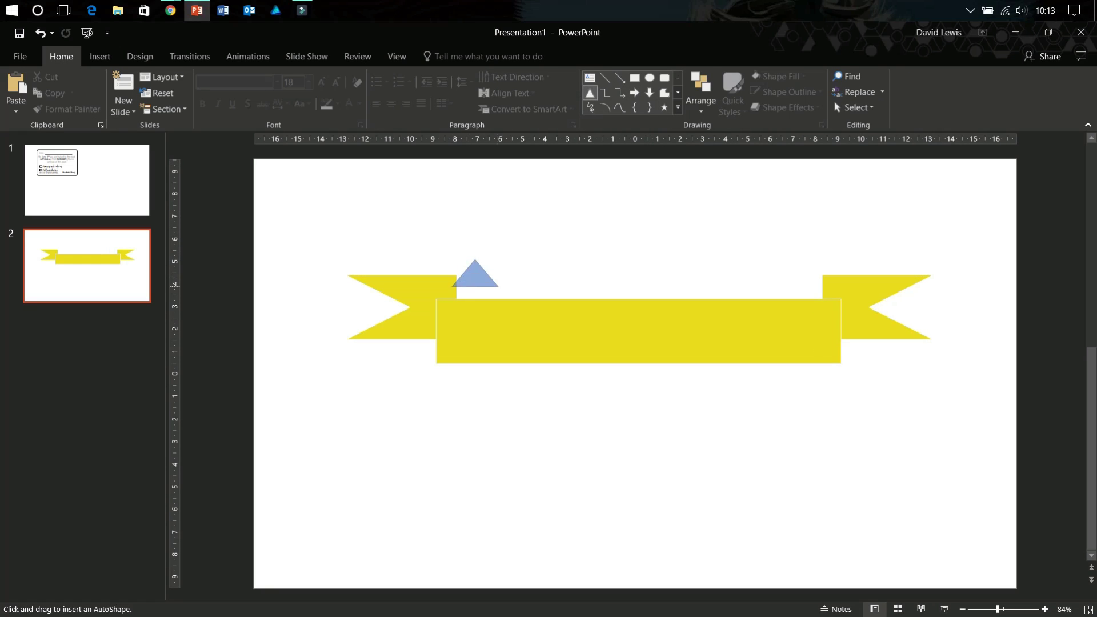
- Draw a small triangle near the bar's left end, shorten it, and move it aside
drag(452, 260, 498, 286)
mouse_move(475, 236)
mouse_down()
mouse_move(514, 273)
mouse_move(489, 296)
mouse_move(470, 276)
mouse_up()
key(Escape)
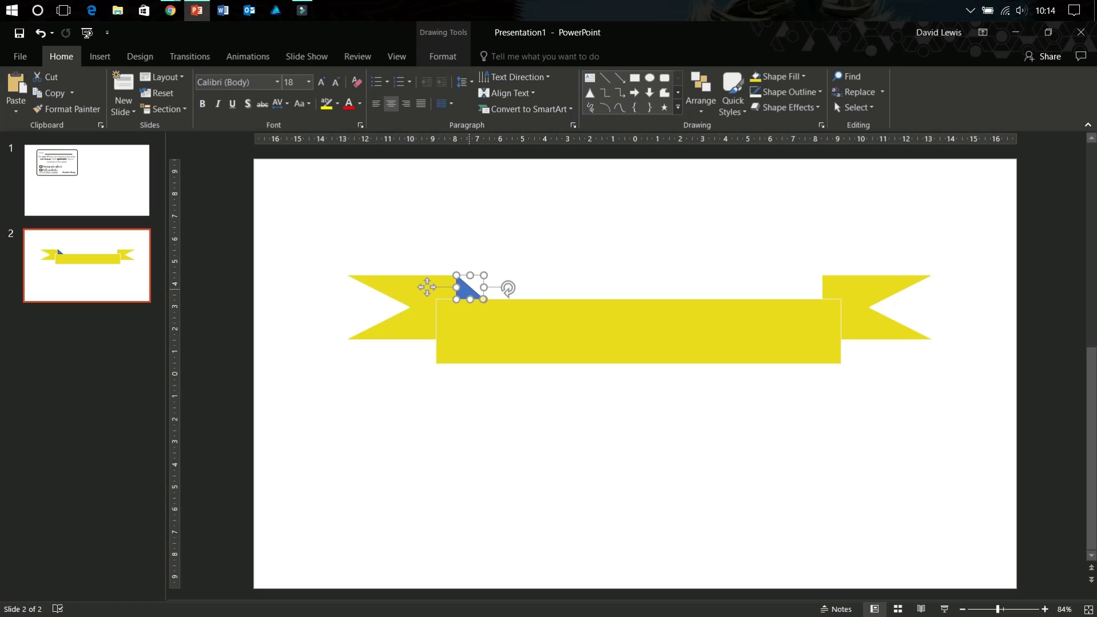
drag(468, 290, 495, 242)
- Widen both notched tails inward to 6.09 cm
click(400, 286)
key(ctrl+z)
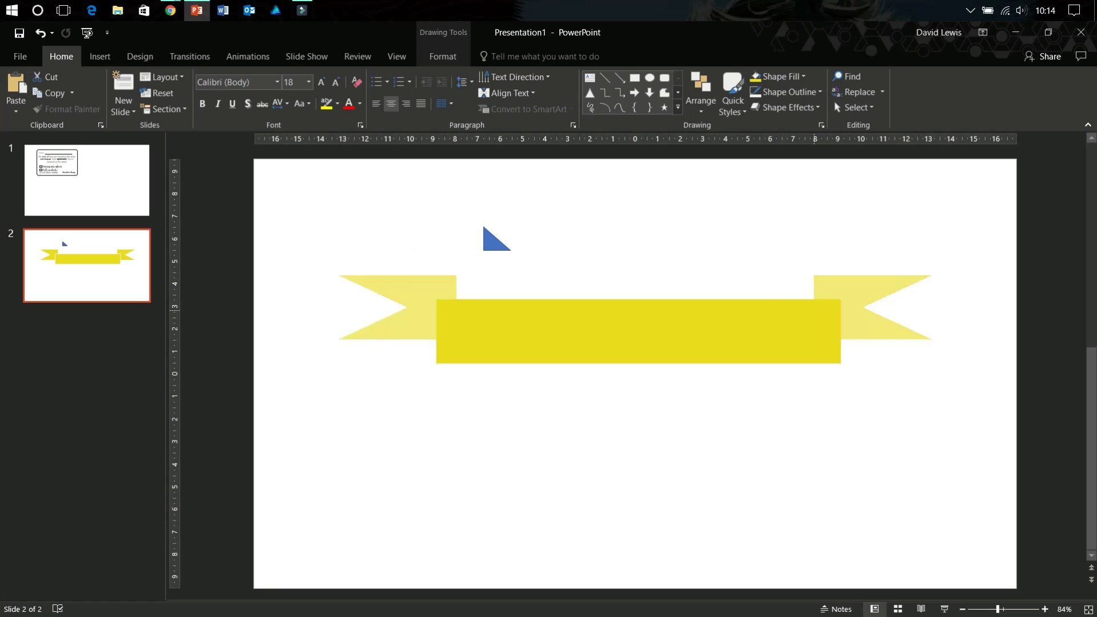
key(ctrl+z)
key(ctrl+z)
key(ctrl+z)
key(ctrl+y)
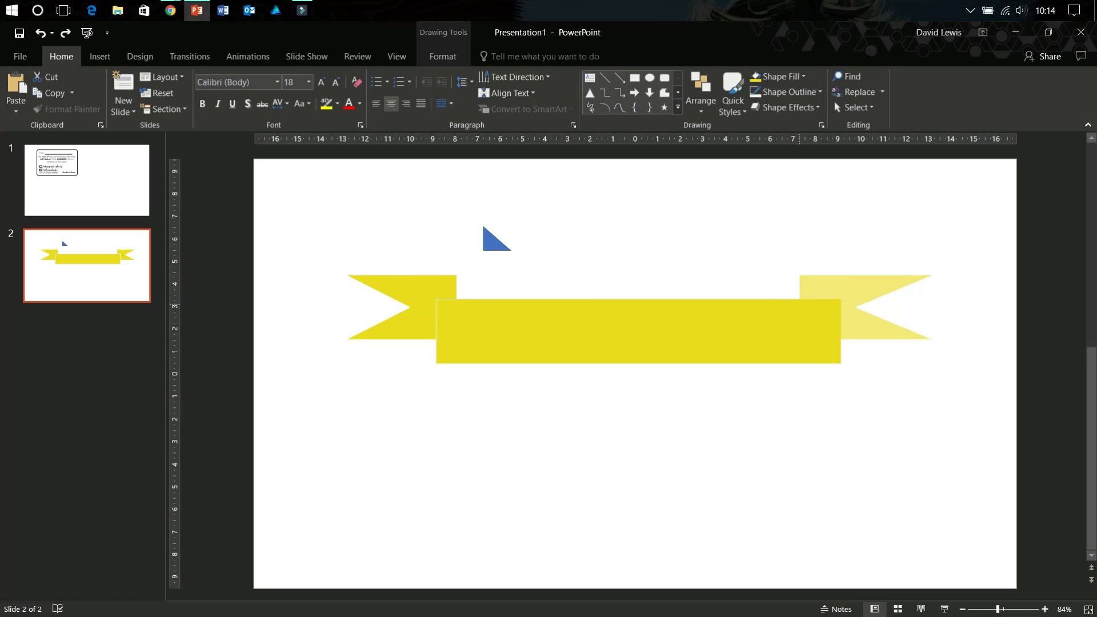
key(ctrl+y)
key(ctrl+y)
click(862, 308)
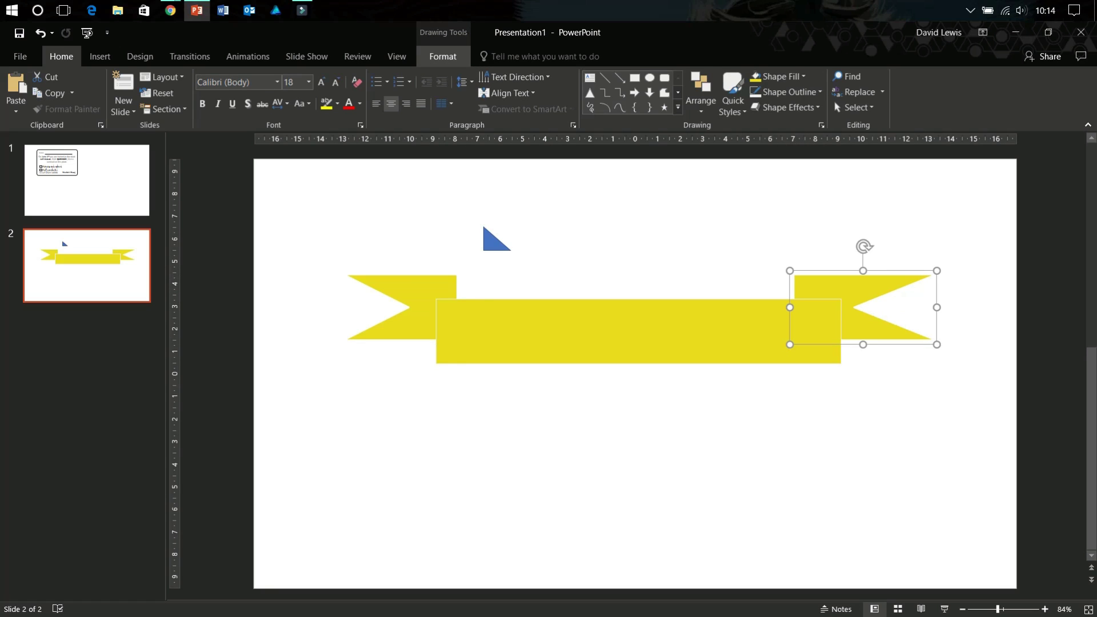
click(442, 56)
click(439, 283)
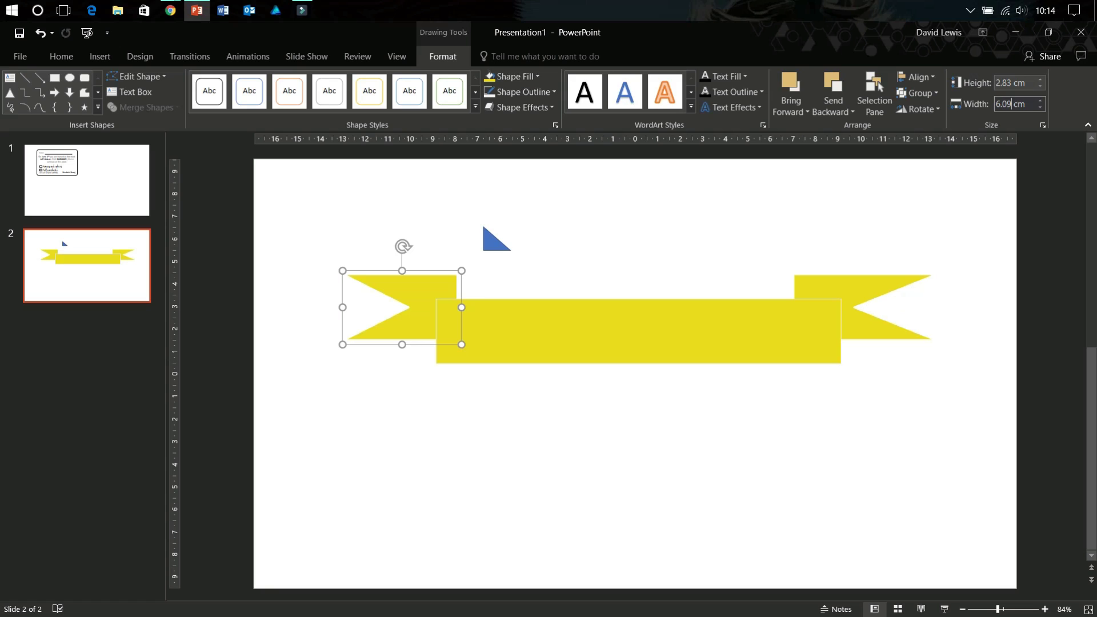
key(Return)
- Rotate the triangle 90° and place it at the left tail's inner corner
drag(496, 240, 596, 265)
click(917, 109)
click(937, 142)
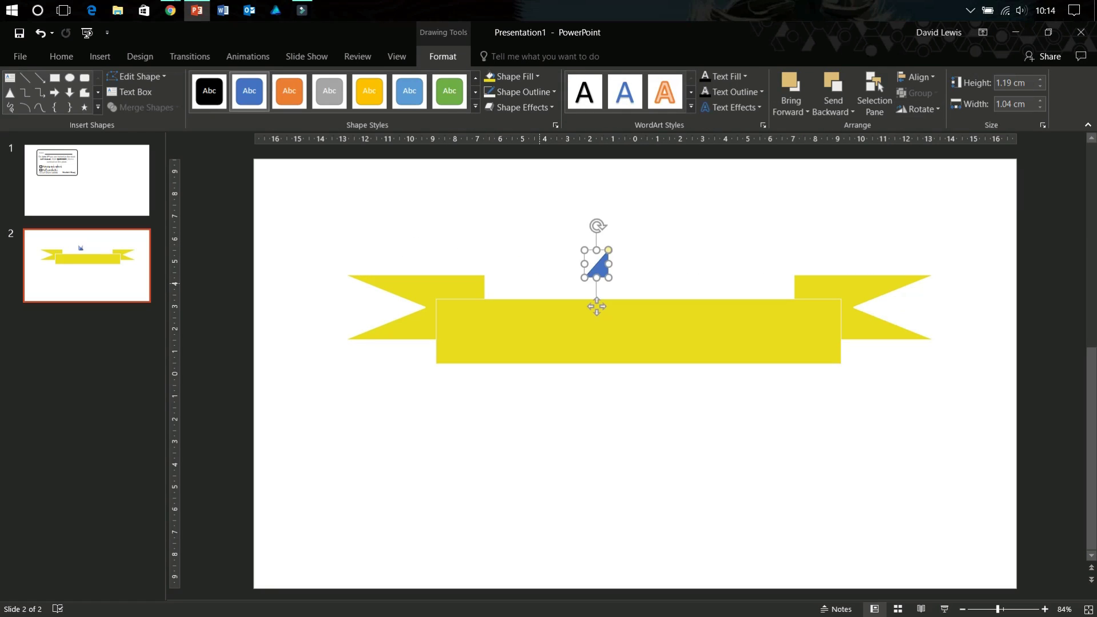
drag(596, 307, 472, 328)
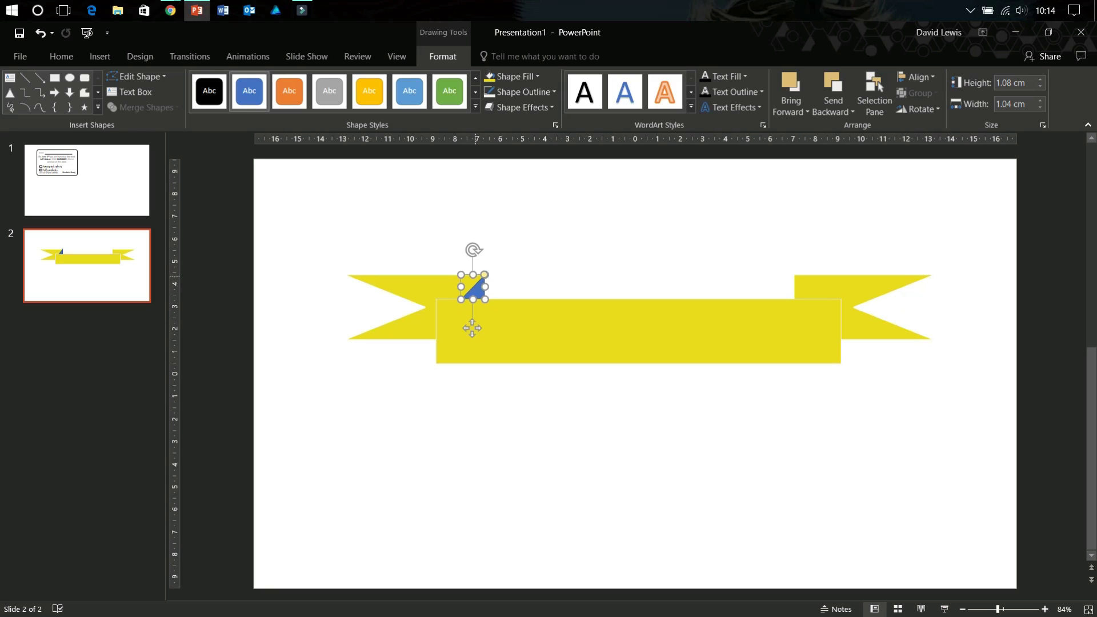
- Zoom in, remove the corner triangle's outline, and resize it to fill the left fold corner
ctrl+scroll(472, 328, up, 7)
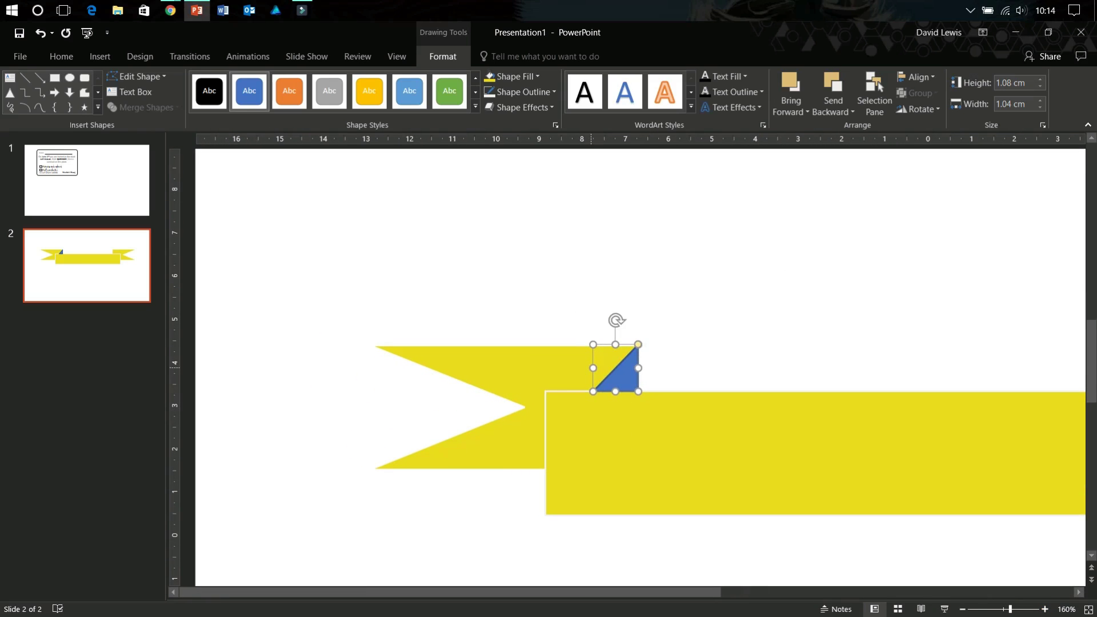
drag(594, 368, 549, 368)
click(522, 91)
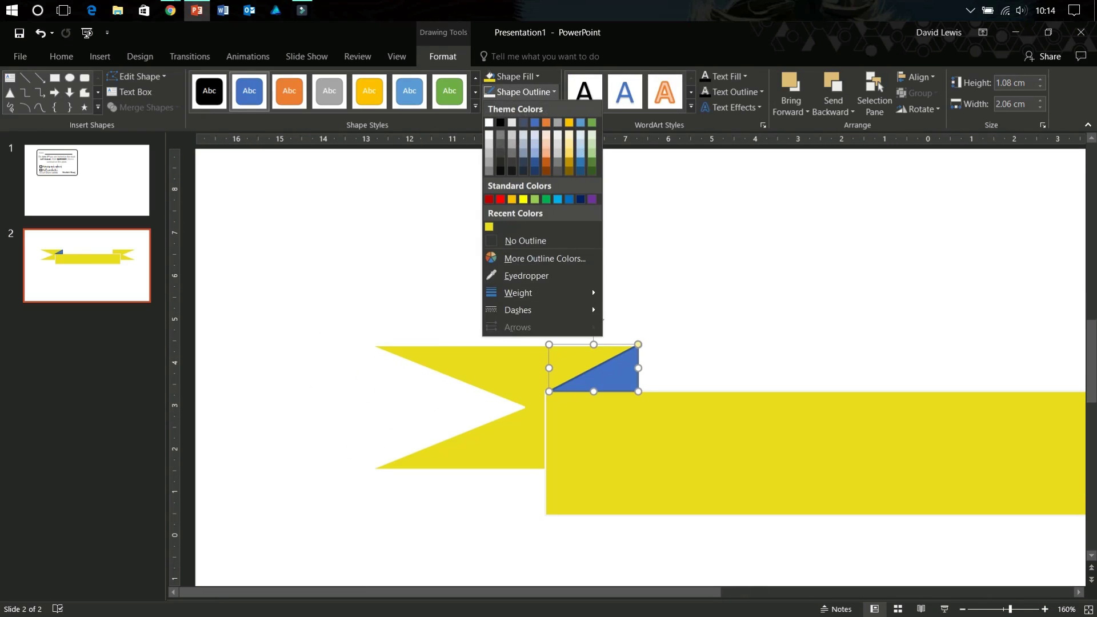
click(517, 240)
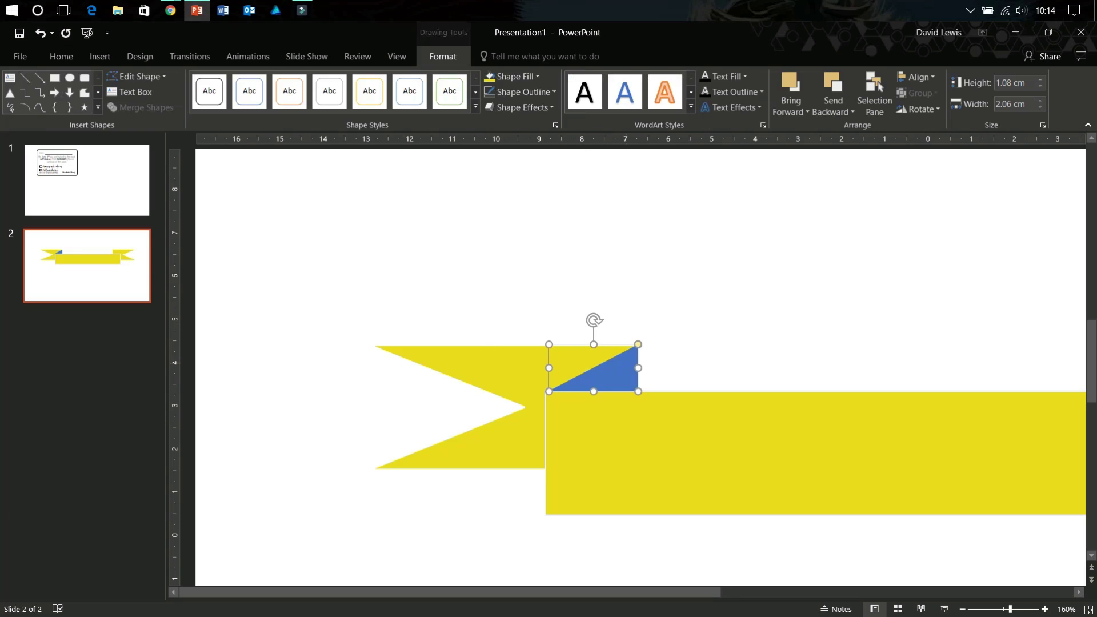
scroll(573, 368, up, 5)
scroll(573, 368, up, 5)
scroll(573, 369, up, 13)
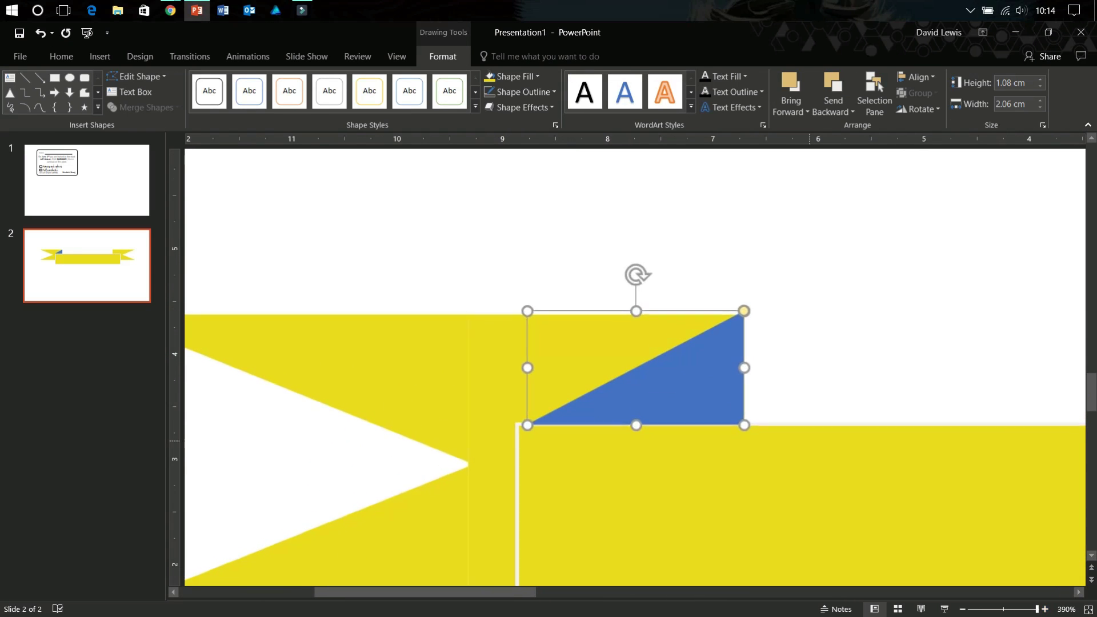
mouse_move(693, 376)
mouse_down()
mouse_move(705, 376)
mouse_move(709, 354)
mouse_up()
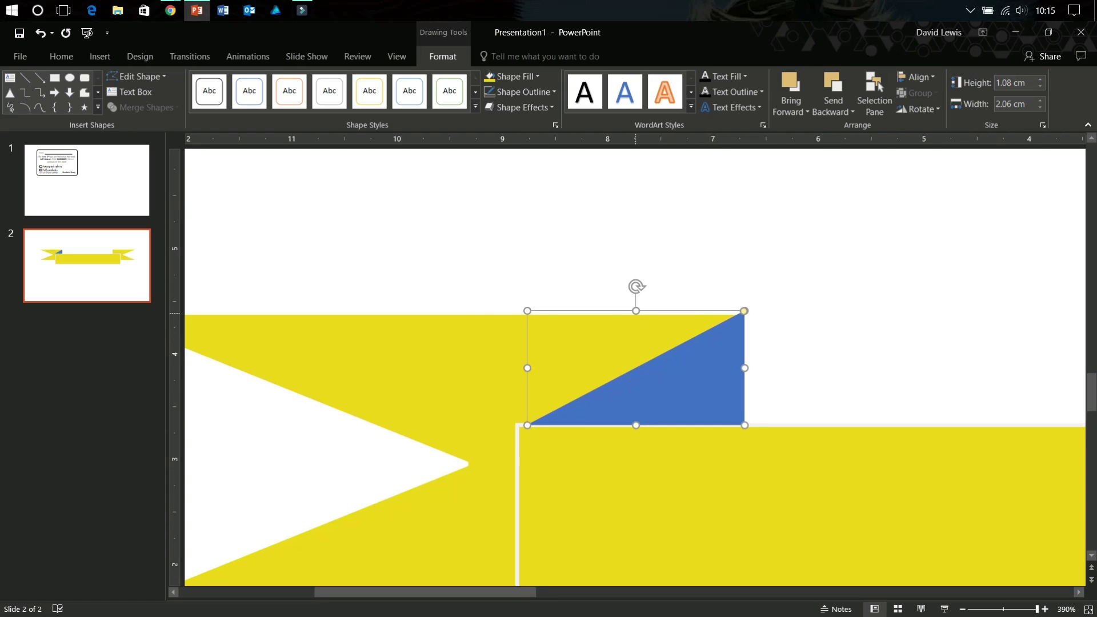
drag(744, 311, 744, 315)
drag(517, 368, 517, 369)
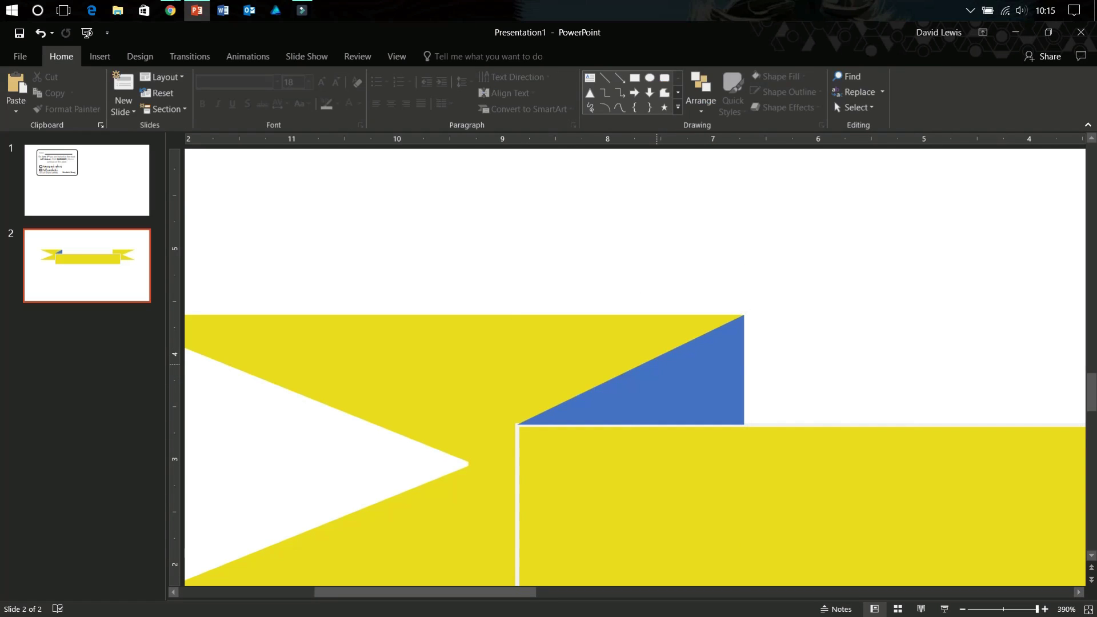
- Fill the fold triangle with a darker custom yellow
click(517, 77)
click(492, 209)
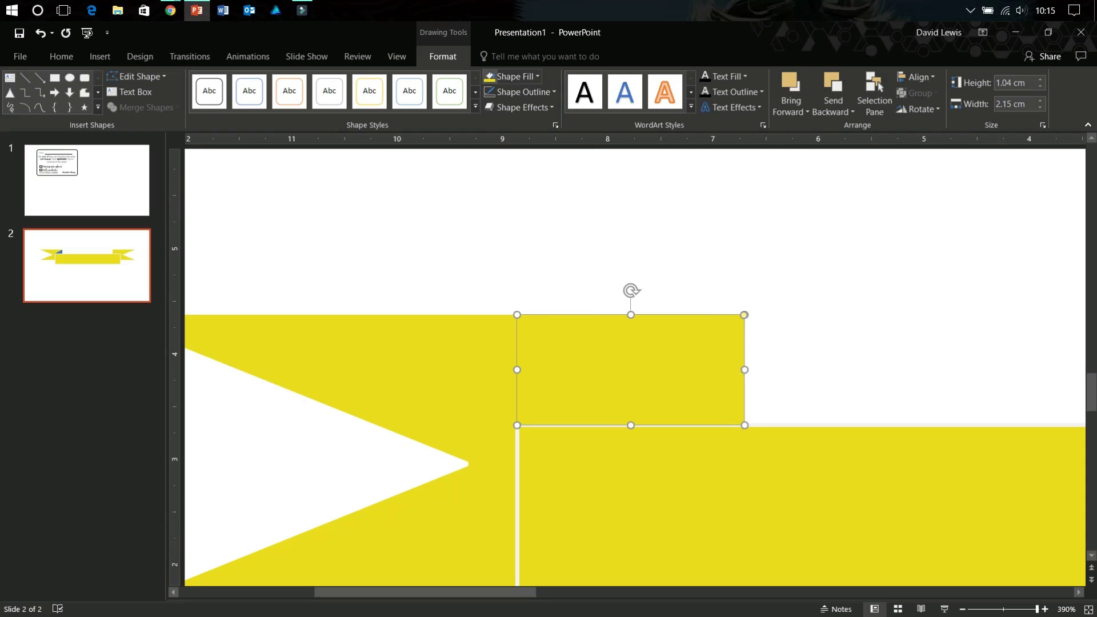
click(517, 76)
click(525, 240)
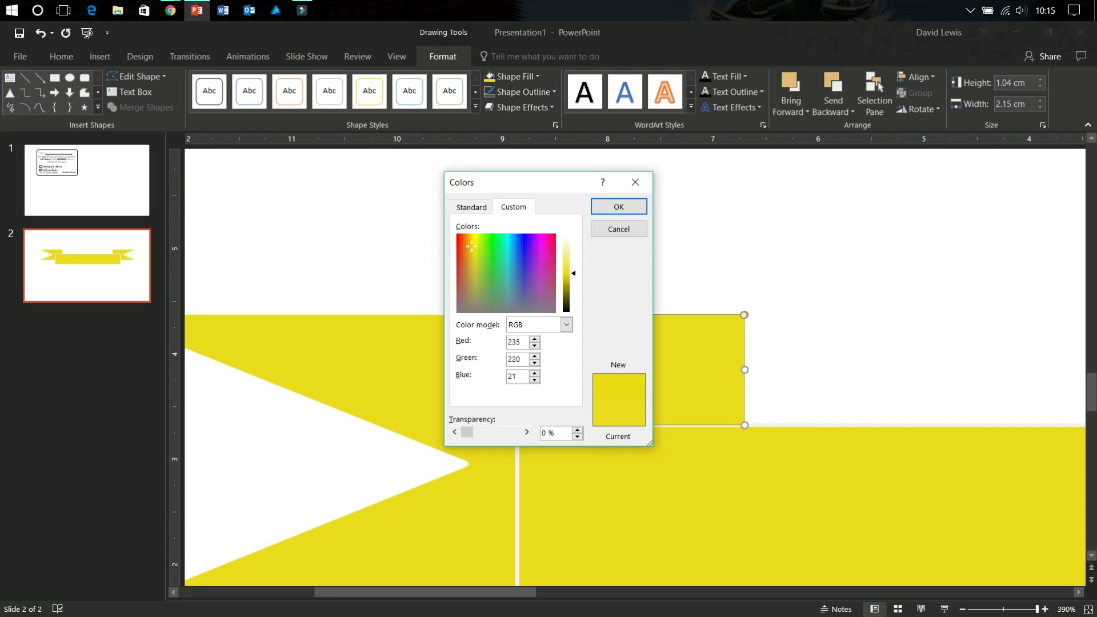
click(619, 206)
- Fit the slide in view and paste a copy of the fold triangle
key(Escape)
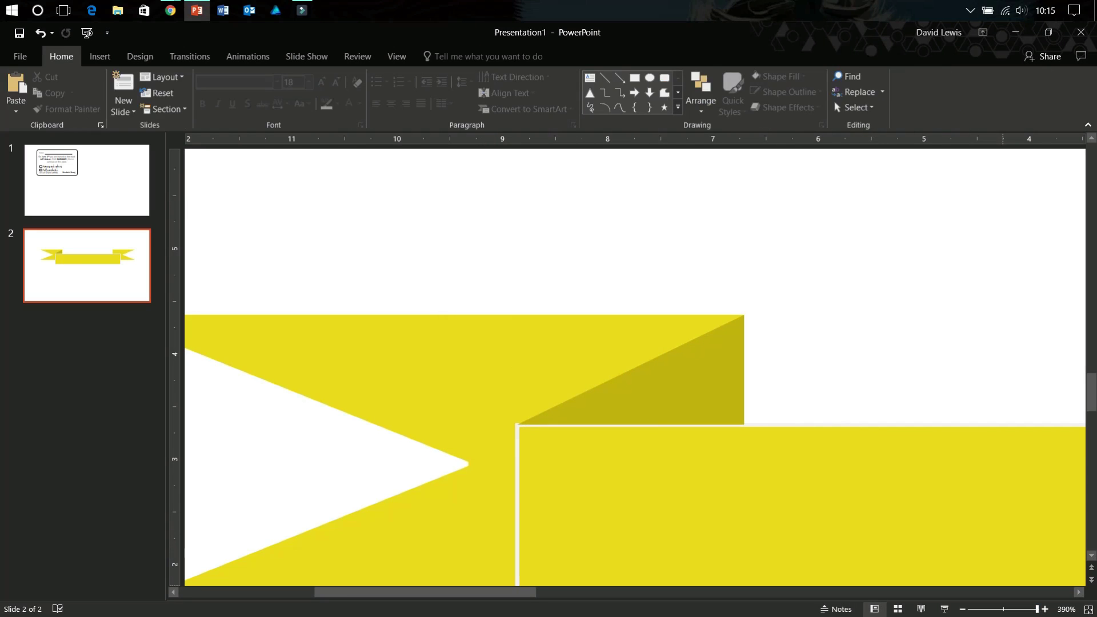
click(1089, 609)
key(ctrl+v)
- Flip the copied dark triangle horizontally and place it on the right tail's fold corner
drag(470, 297, 750, 241)
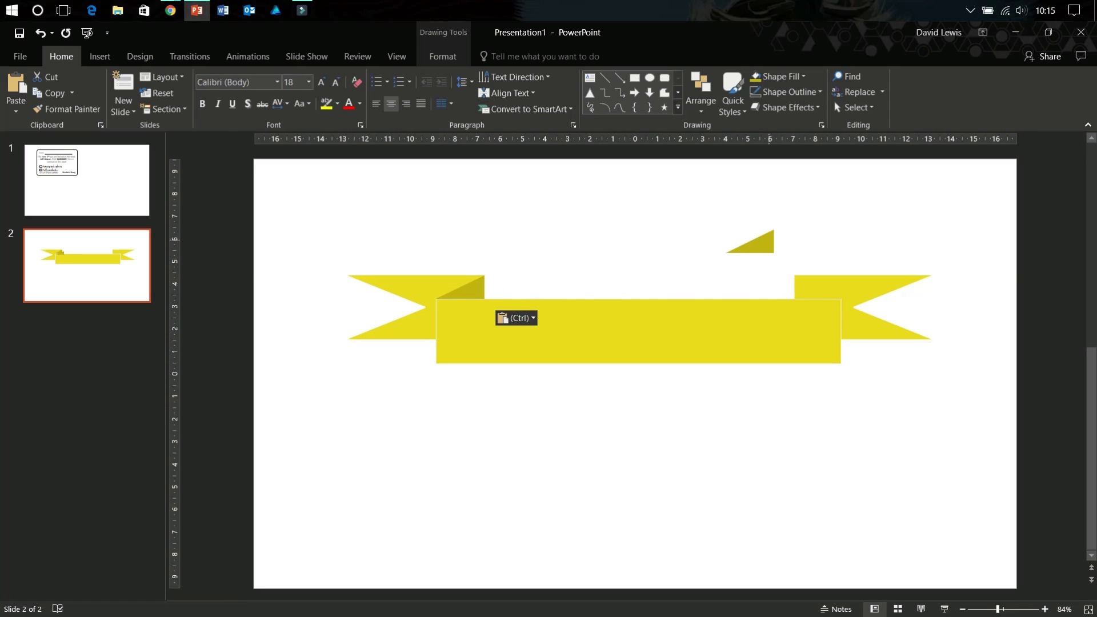
click(443, 56)
click(918, 109)
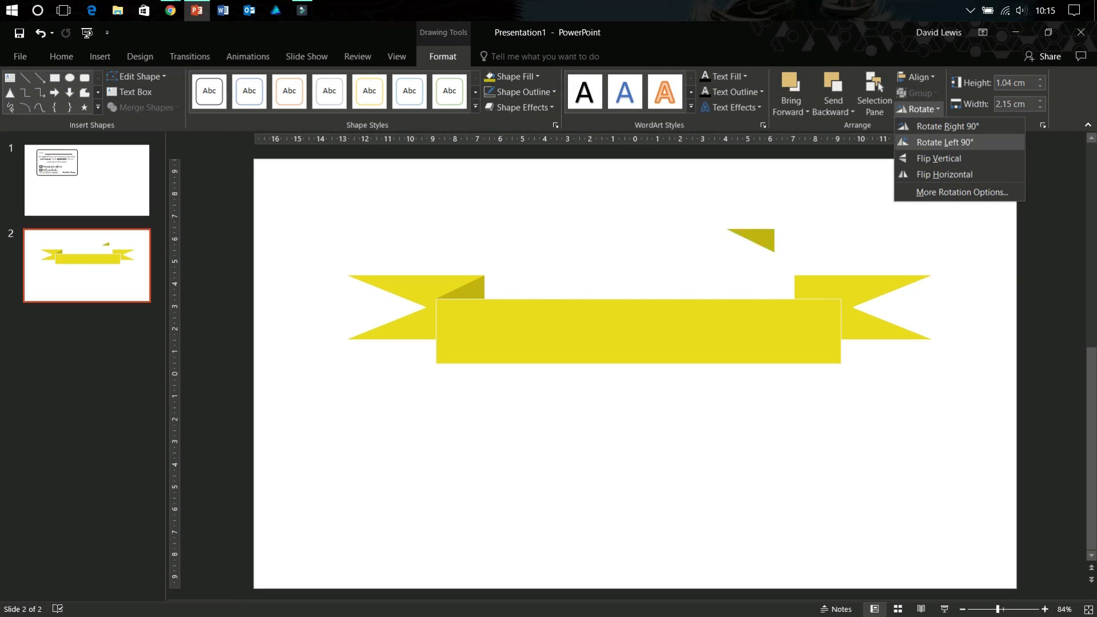
click(943, 174)
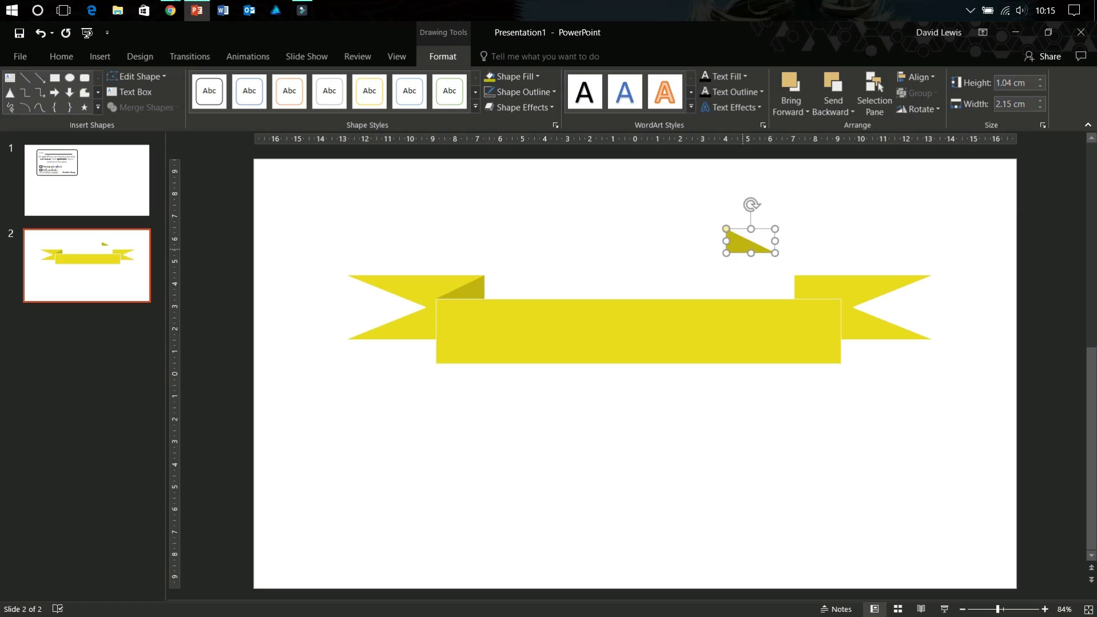
drag(748, 243, 827, 289)
key(Escape)
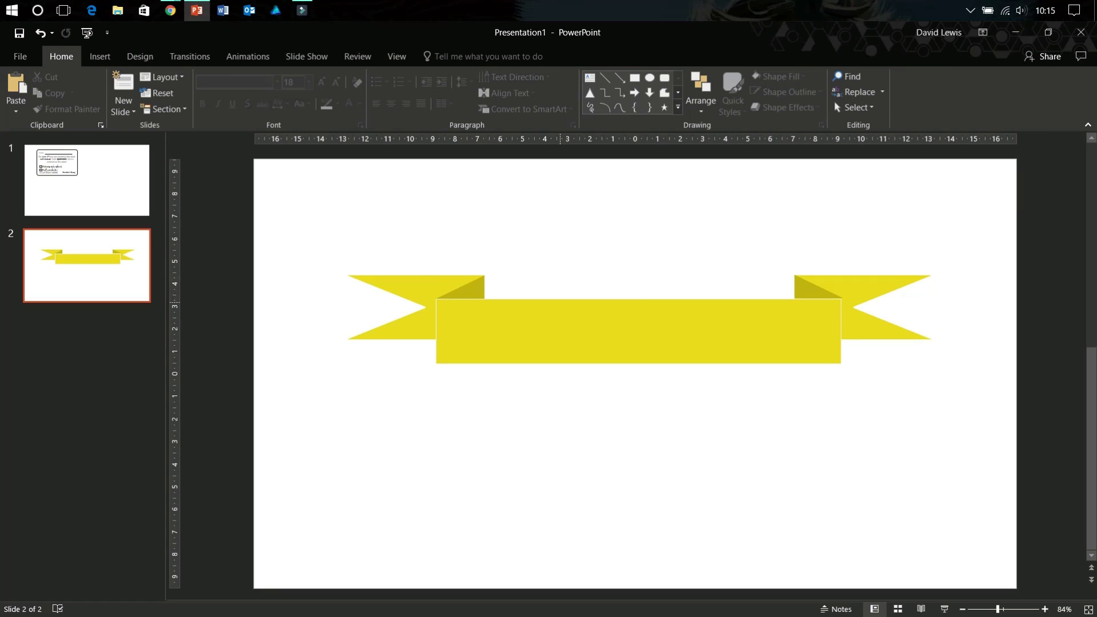
- Start Edit Points on the central yellow band, then cancel it
click(639, 331)
click(136, 76)
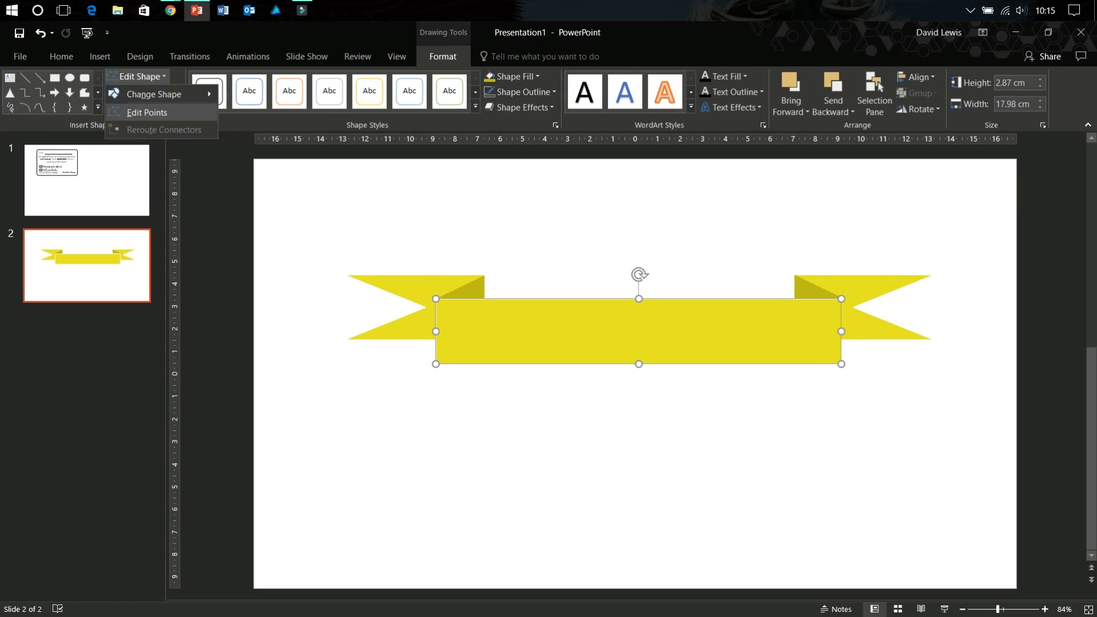
click(132, 110)
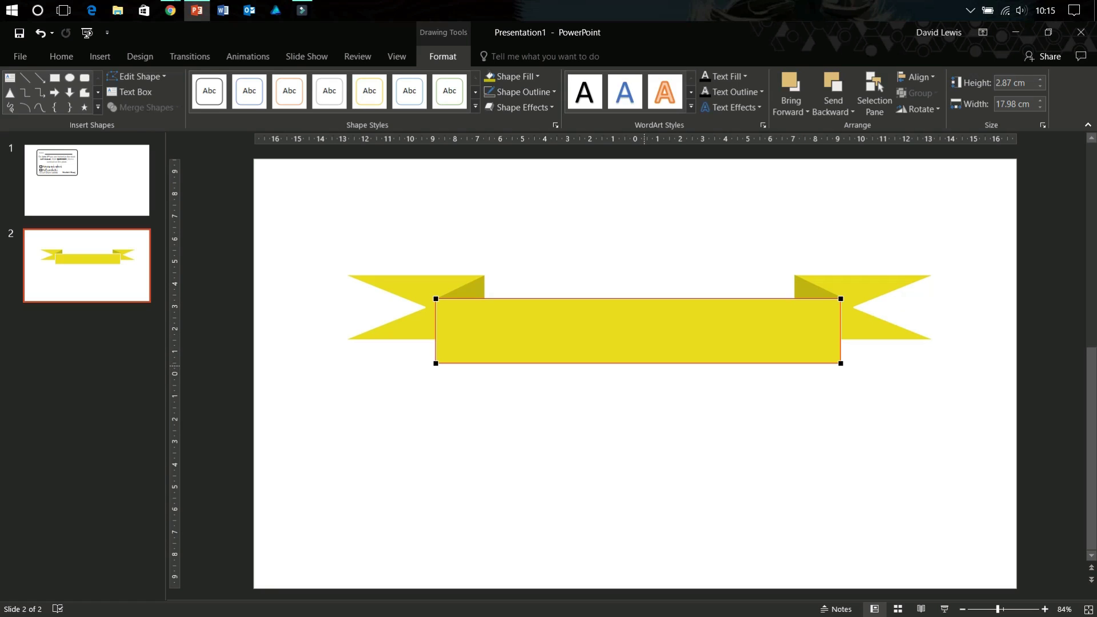
key(Escape)
key(Escape)
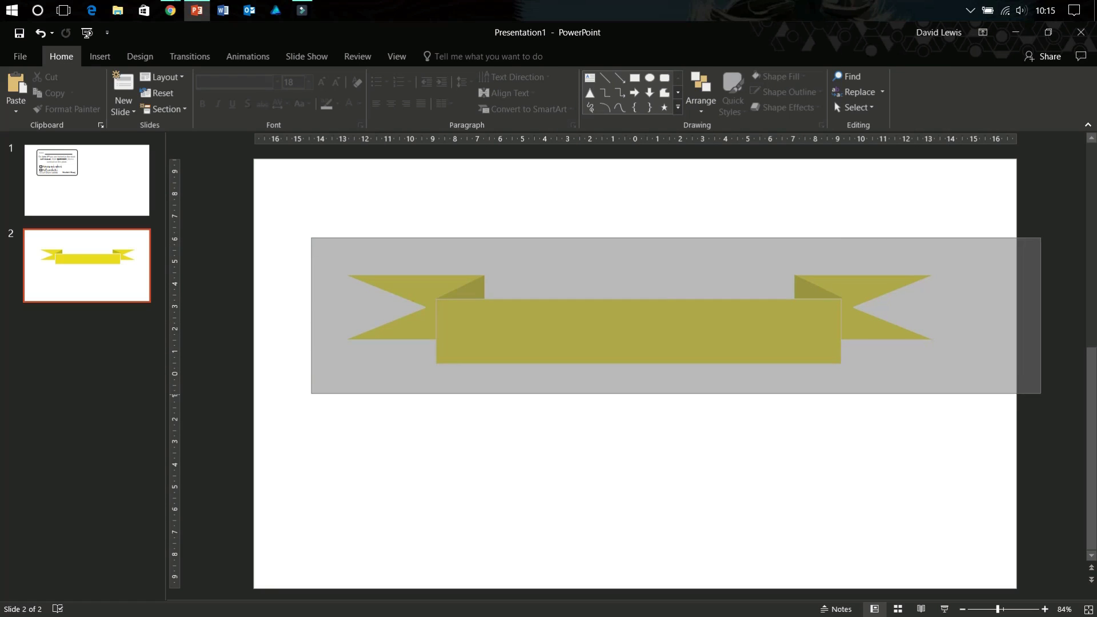
- Select all ribbon pieces and drag them down to the slide centre using guides
drag(1041, 393, 1020, 393)
click(396, 56)
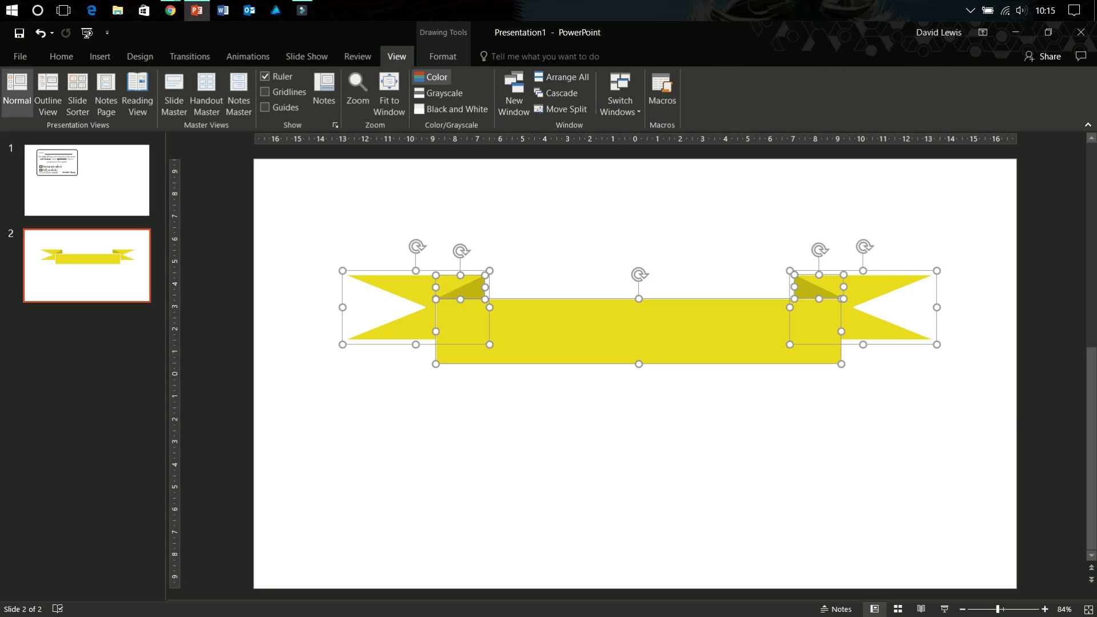
drag(638, 332, 636, 374)
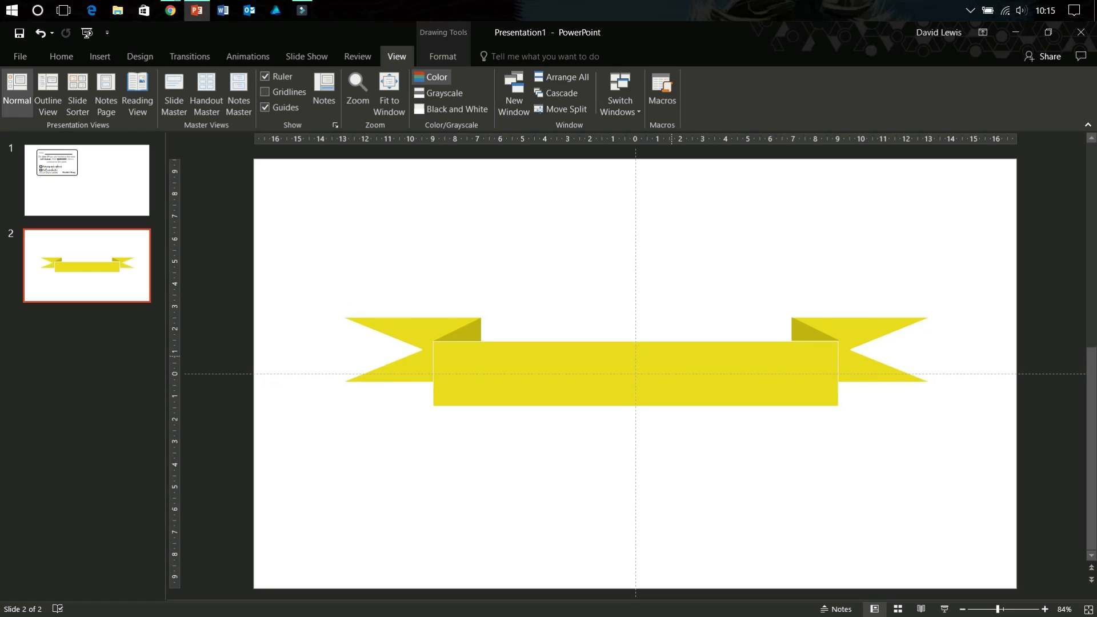
key(Escape)
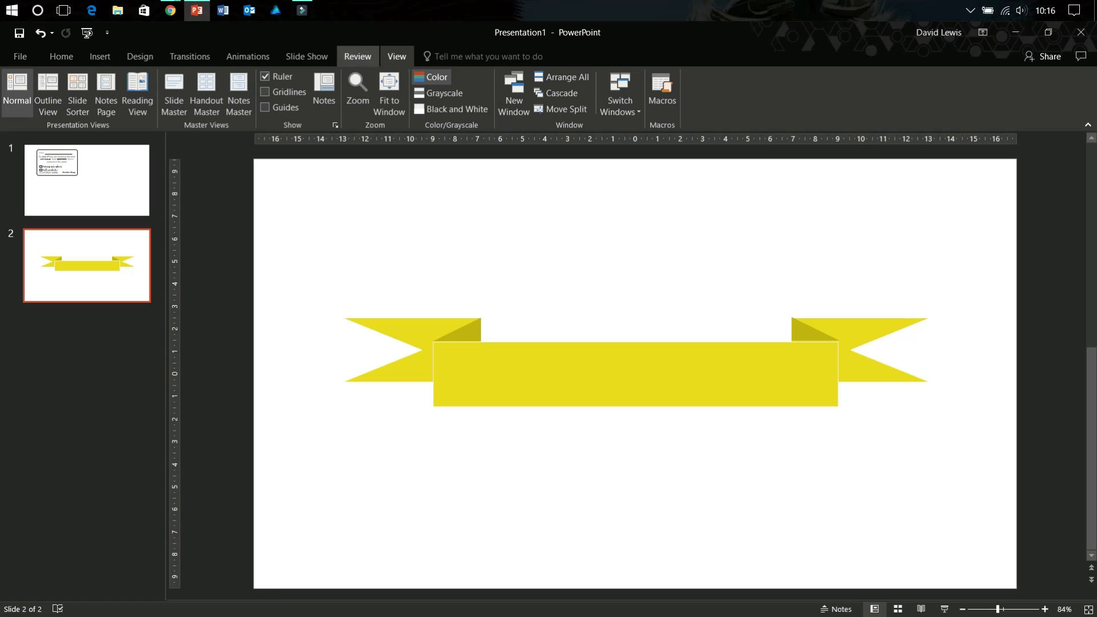
click(61, 56)
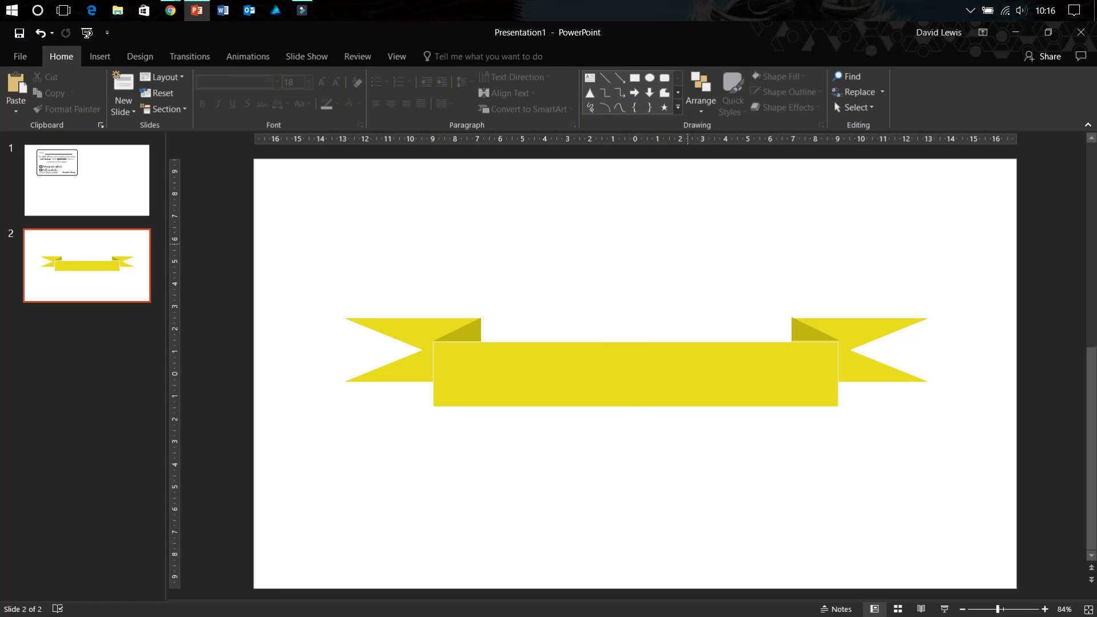
- Select the central band and try Edit Shape options, then exit and zoom in
click(634, 374)
click(442, 56)
click(137, 76)
click(634, 374)
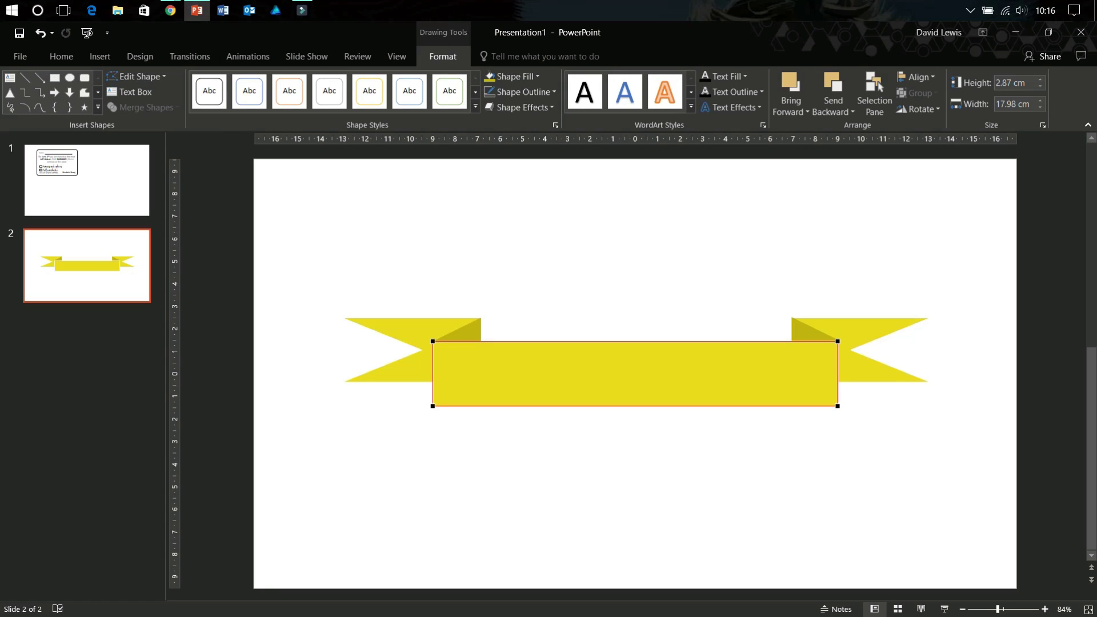
click(397, 56)
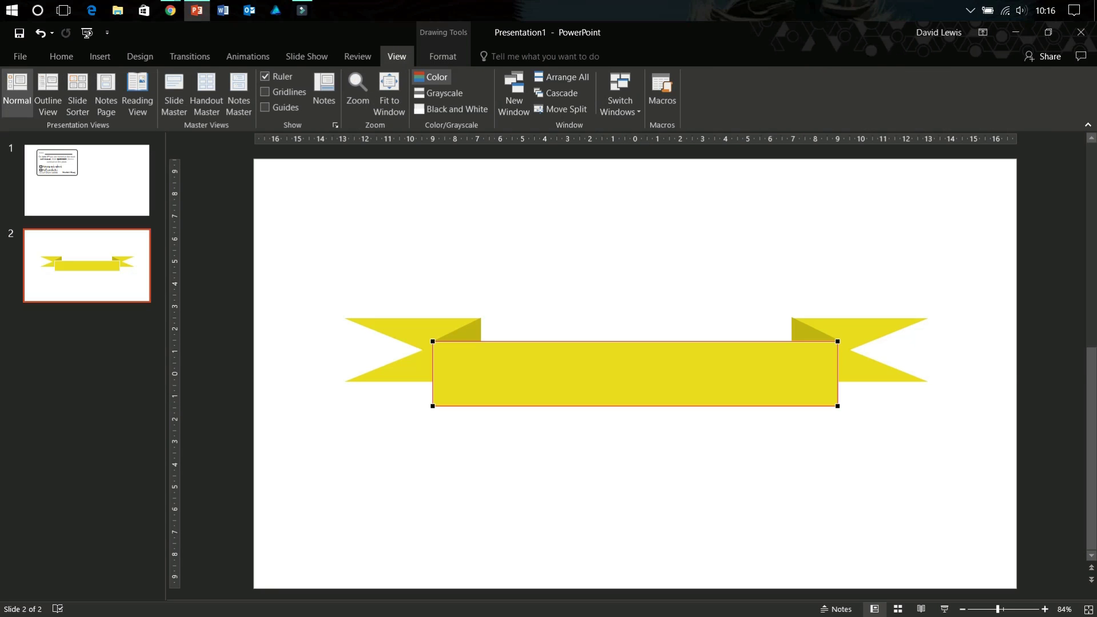
key(Escape)
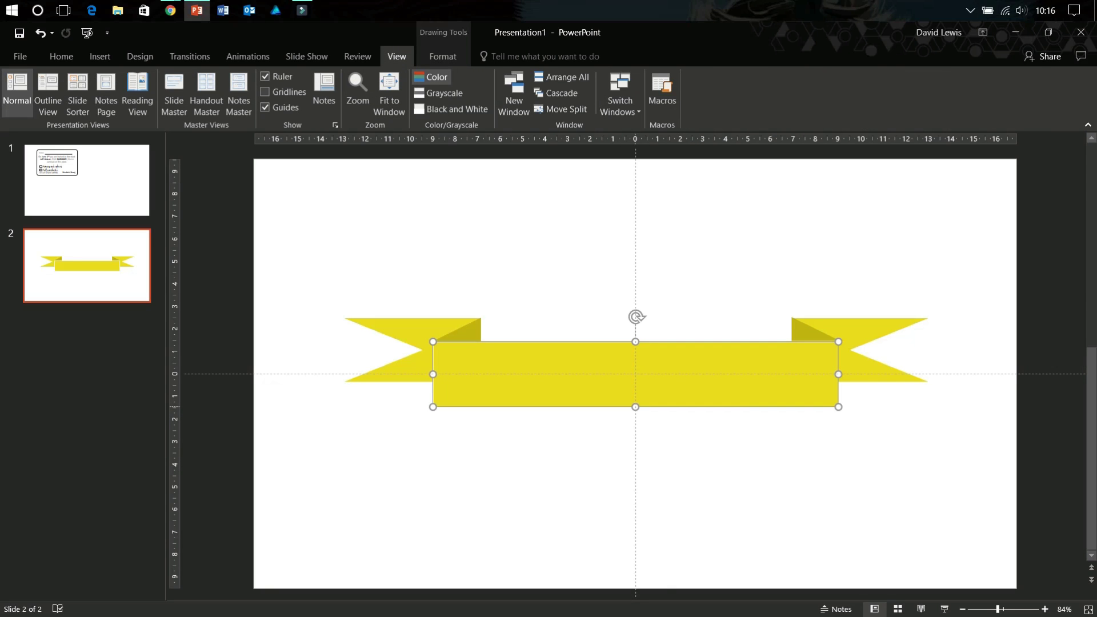
scroll(636, 374, up, 12)
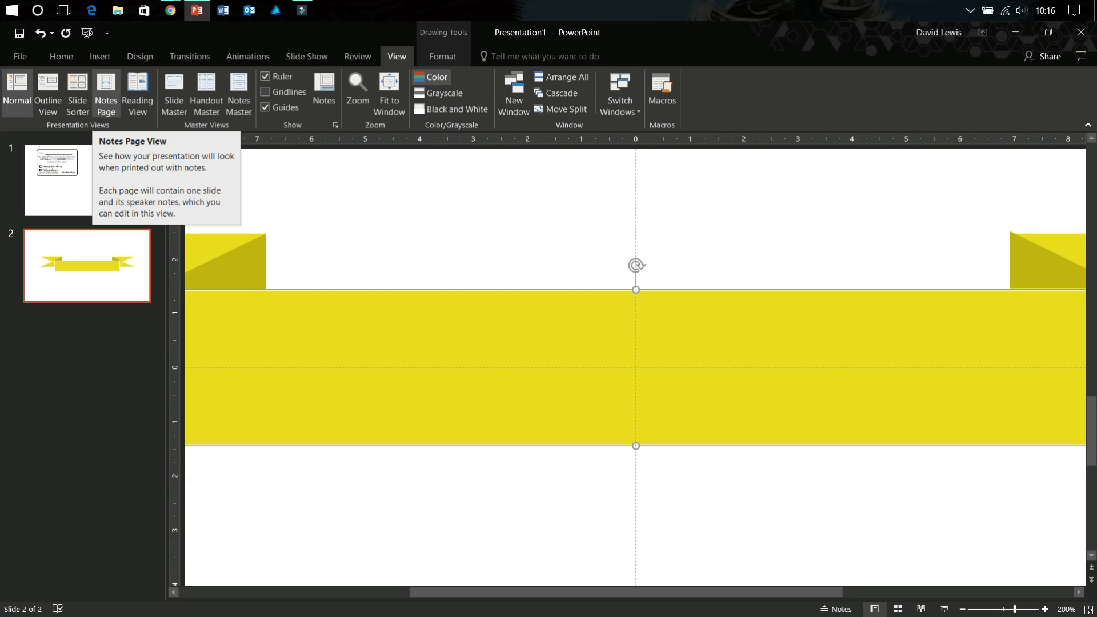
- Turn on Edit Points for the central yellow band
click(443, 56)
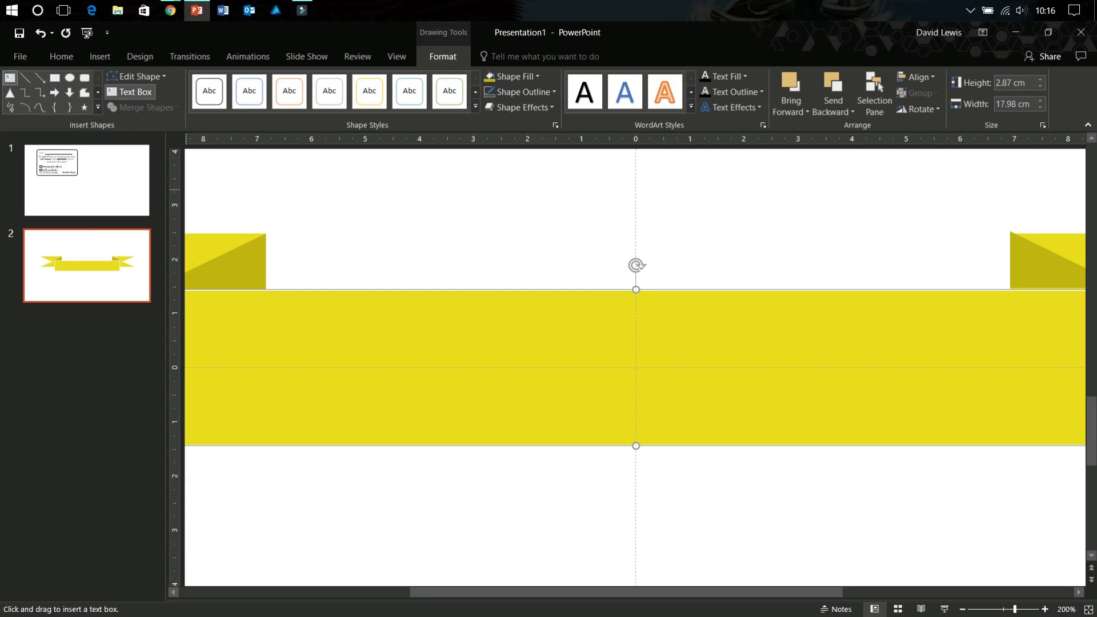
click(137, 76)
click(137, 76)
click(137, 76)
key(Escape)
click(137, 76)
click(147, 112)
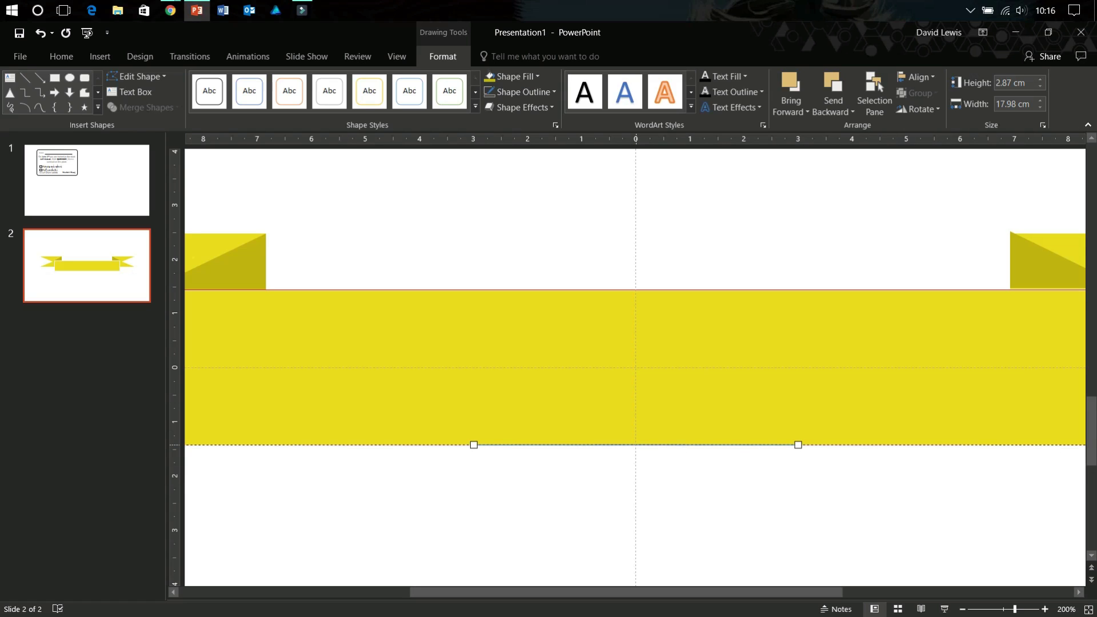
- Pull the midpoints of the band's bottom and top edges down into centred dips
drag(798, 445, 799, 439)
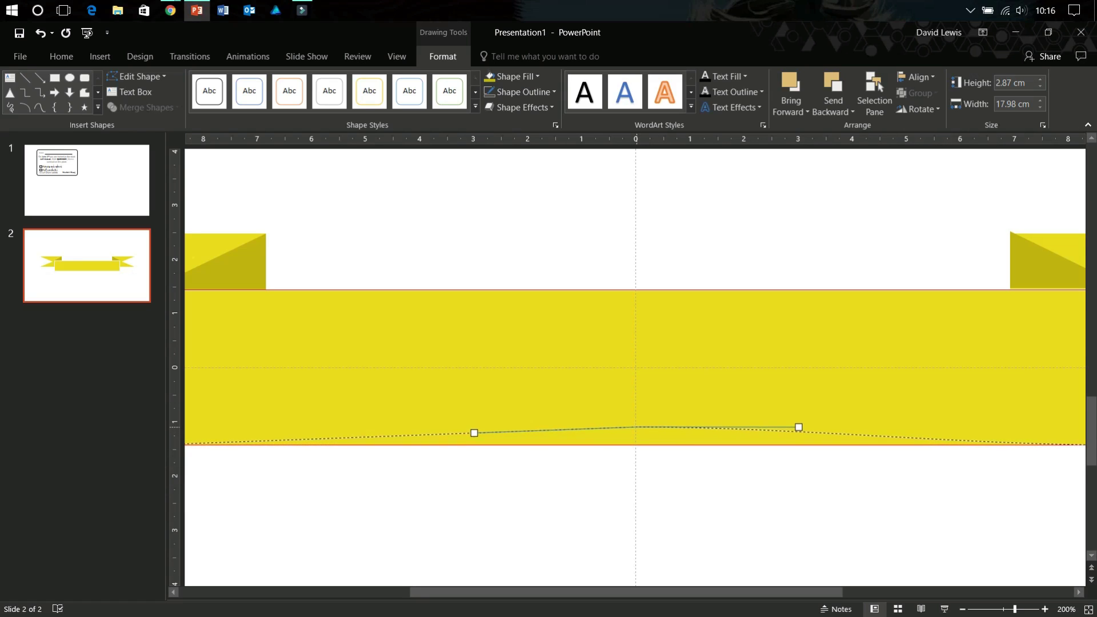
drag(636, 433, 636, 465)
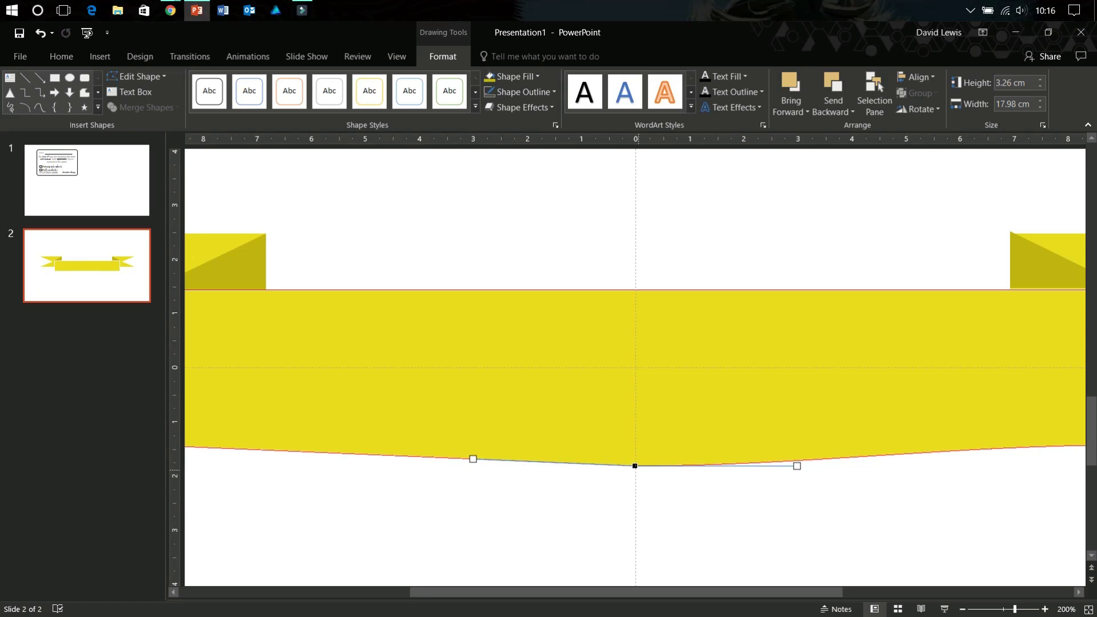
drag(797, 466, 797, 461)
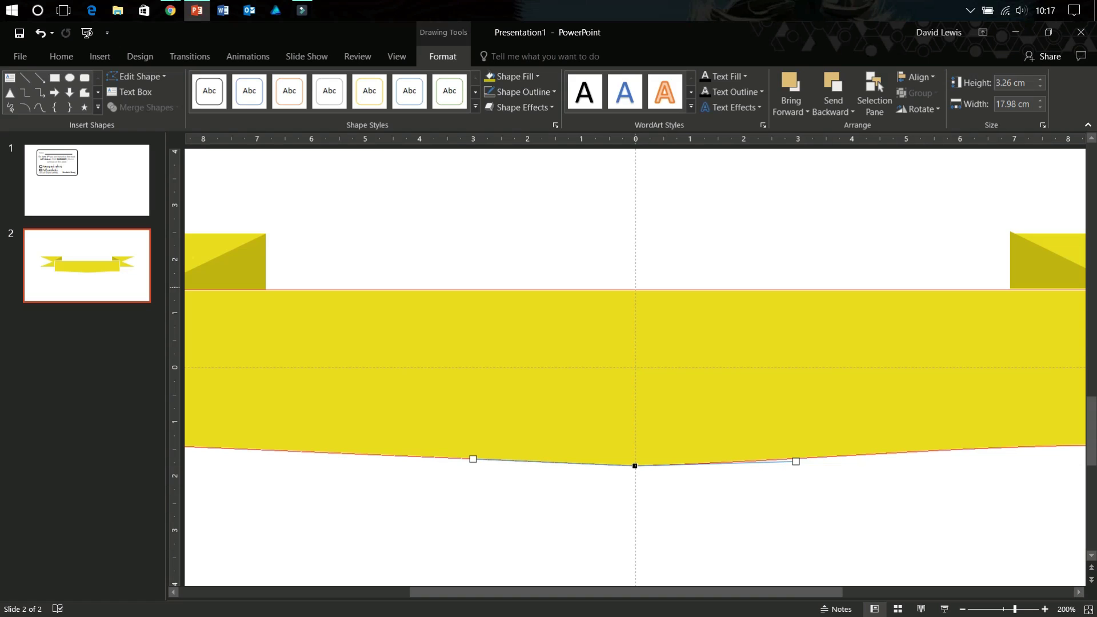
drag(635, 290, 633, 304)
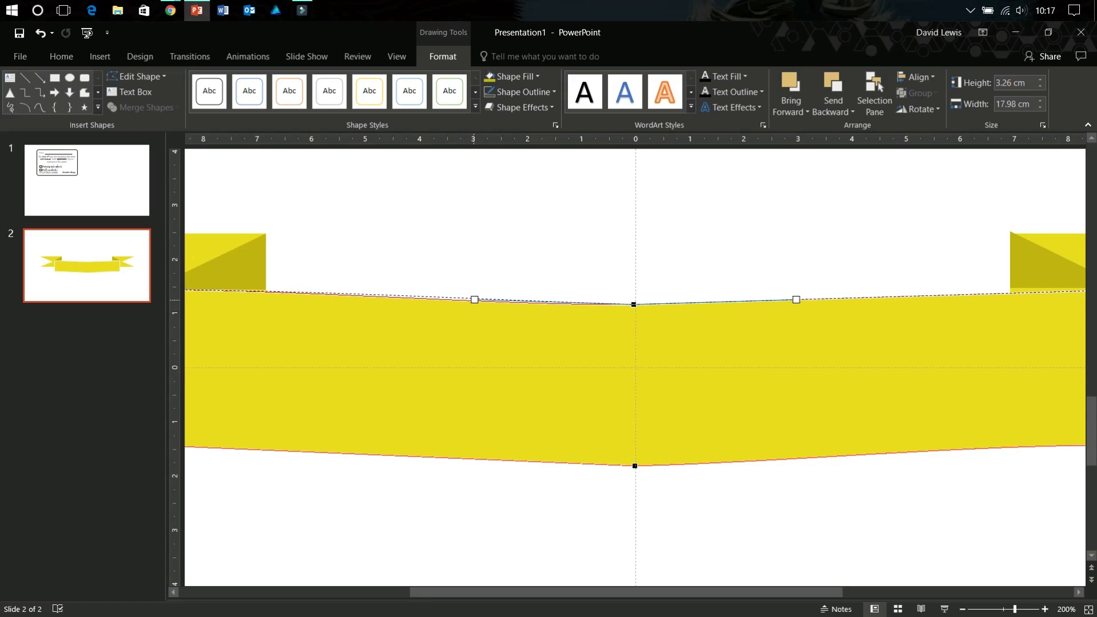
drag(471, 305, 476, 301)
click(1088, 609)
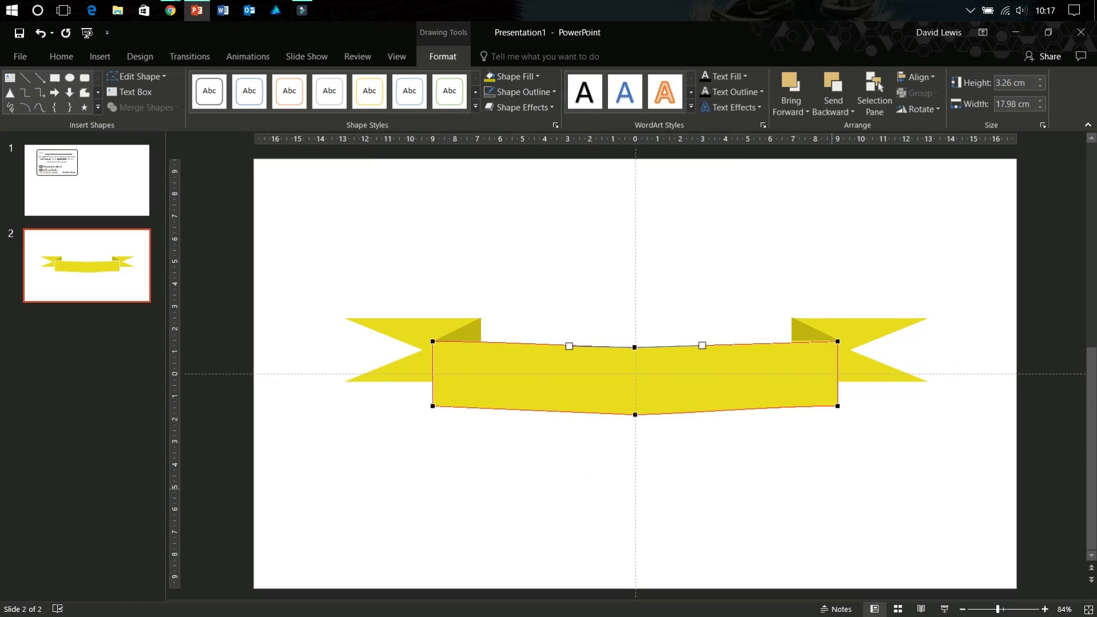
key(Escape)
key(Escape)
click(396, 56)
- Hide guides, group every ribbon shape, and drag the banner up to slide 2's upper part
click(264, 107)
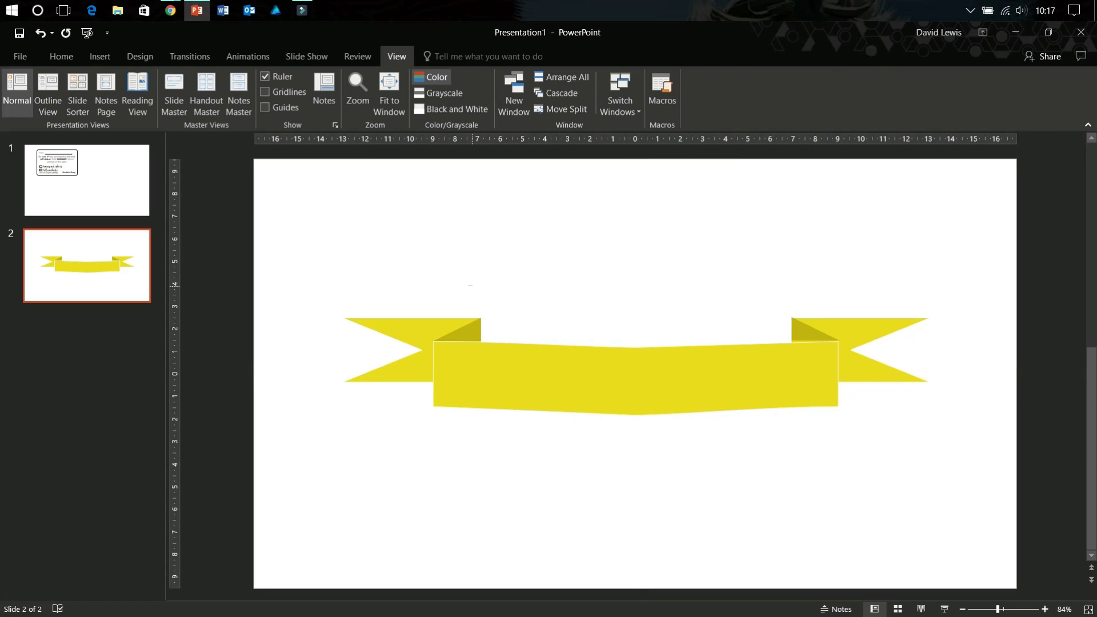
mouse_move(327, 229)
mouse_down()
mouse_move(749, 459)
mouse_move(994, 475)
mouse_up()
right_click(653, 374)
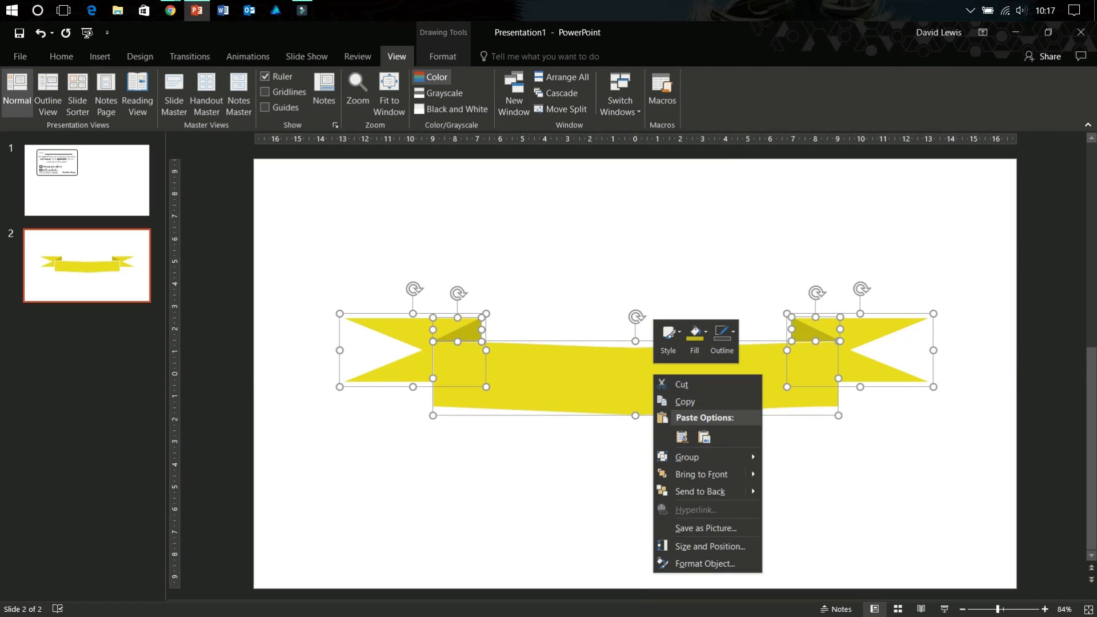
click(785, 457)
drag(628, 377, 617, 292)
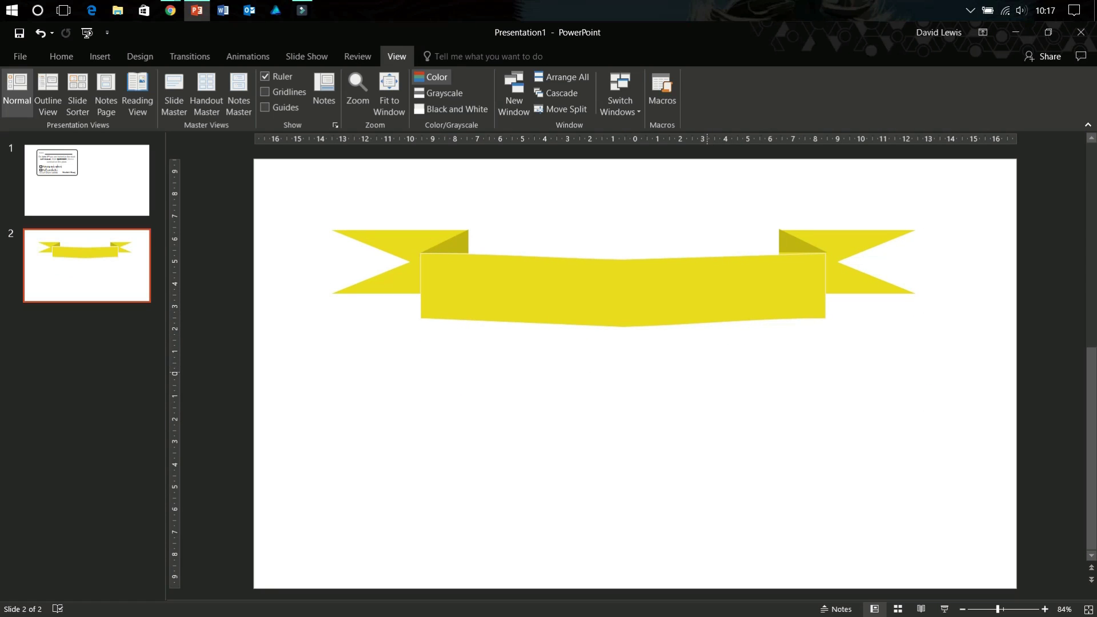